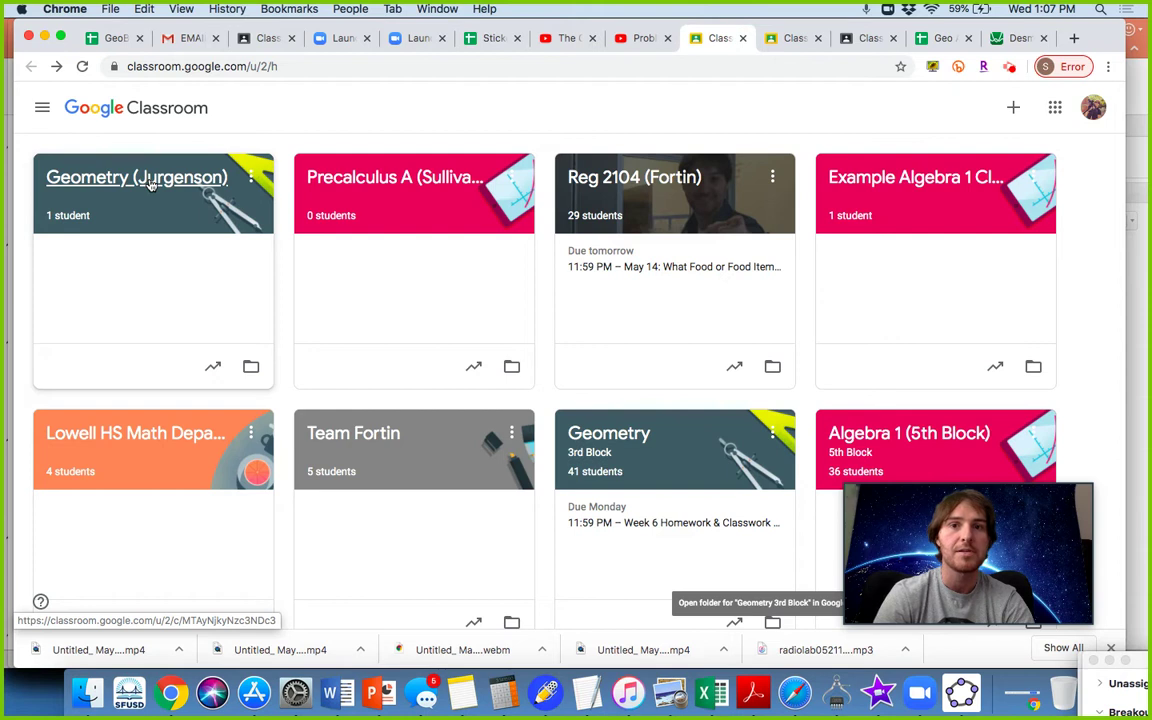
# Open the Geometry class that has 1 student, display its class code enlarged, and close the enlarged view.
pyautogui.click(150, 180)
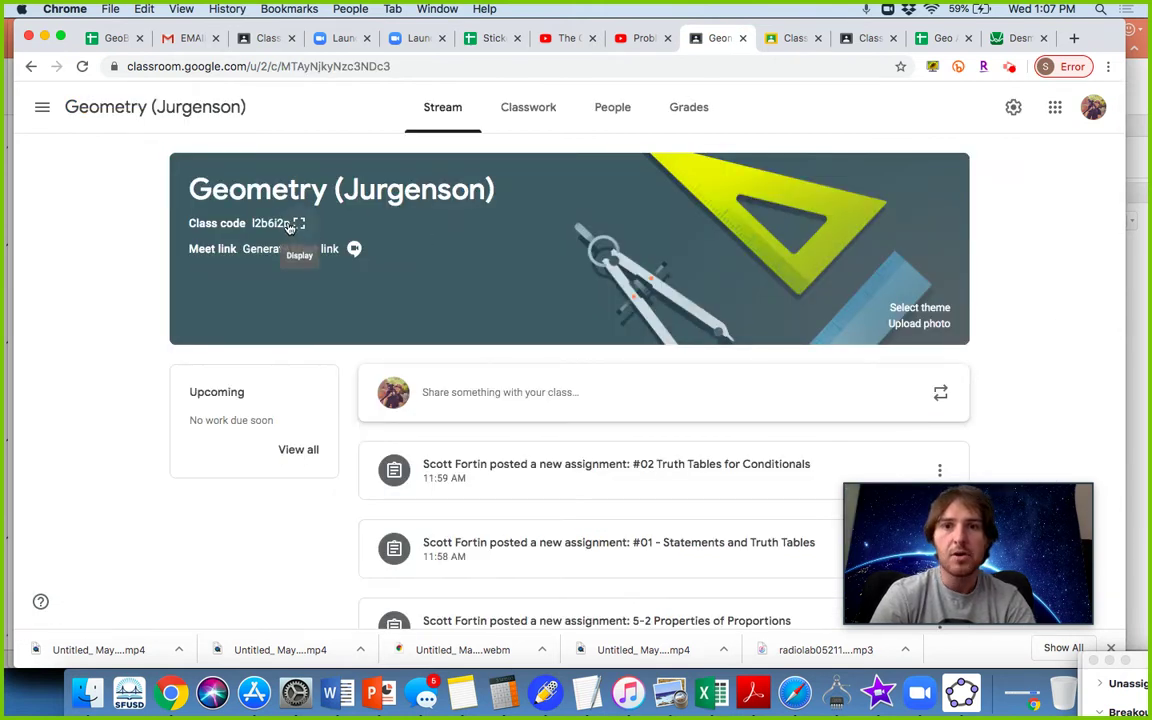
pyautogui.click(298, 223)
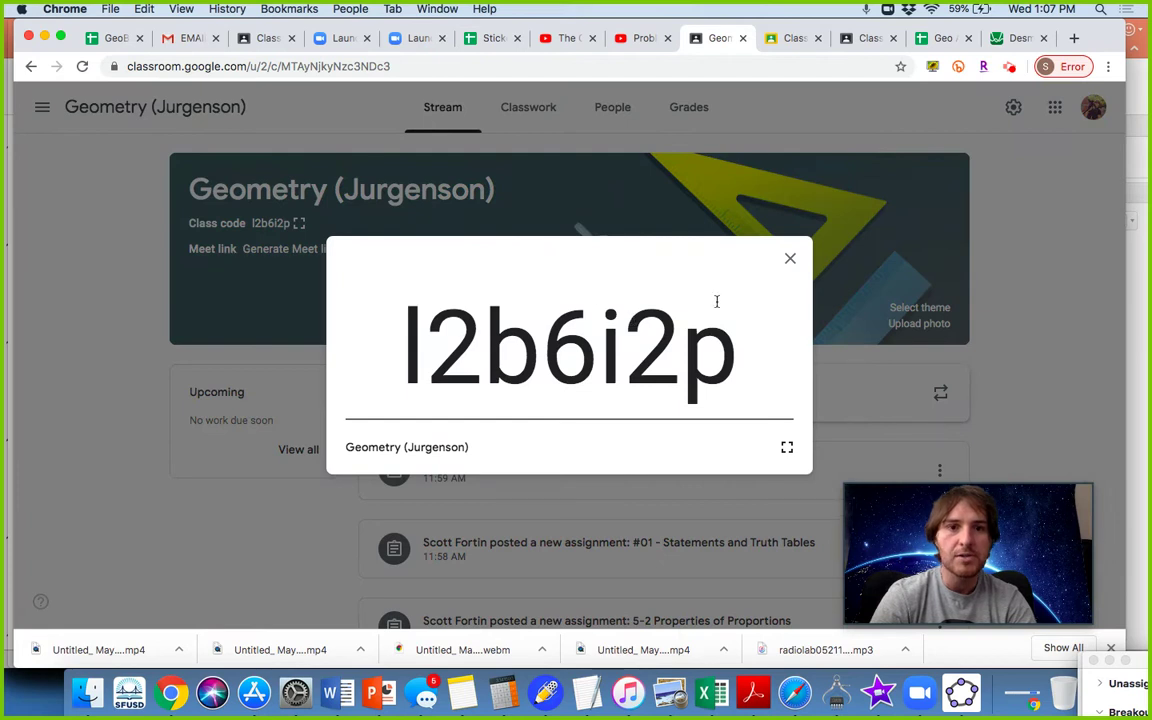
pyautogui.click(790, 261)
# Review the Geometry class's Classwork topics and lessons, from Ch 1 through Ch 5 and Propositional Logic.
pyautogui.click(530, 112)
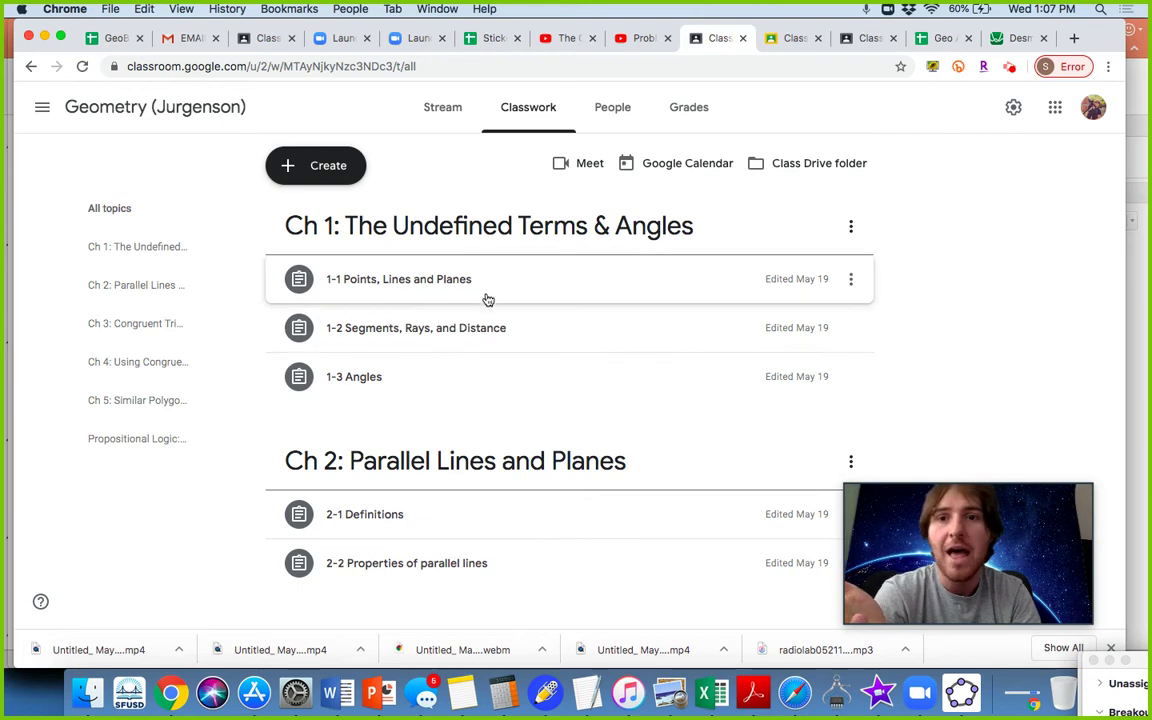
pyautogui.scroll(-2, 488, 404)
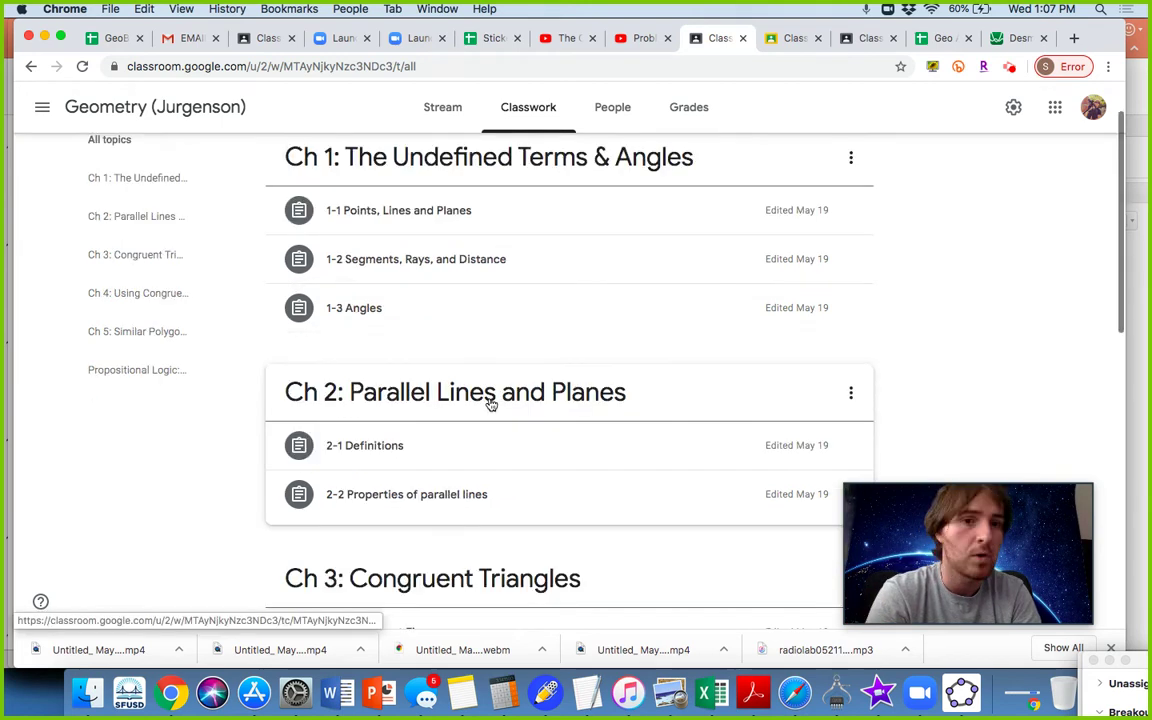
pyautogui.scroll(2, 488, 404)
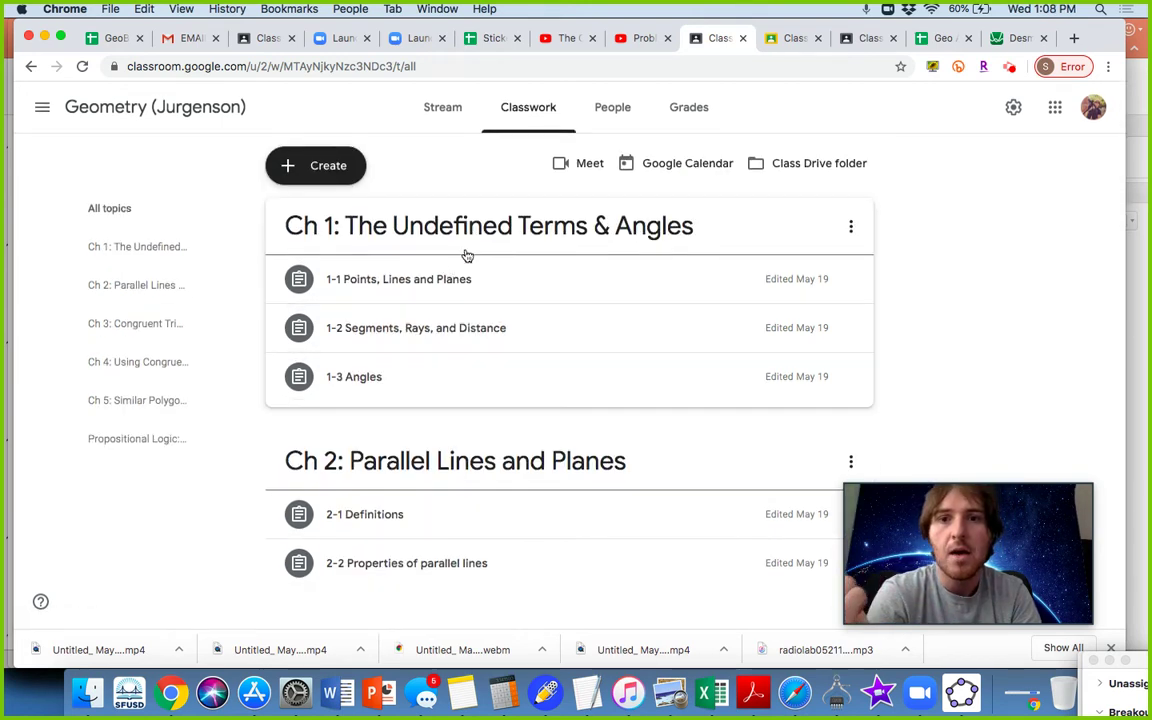
pyautogui.scroll(-5, 471, 452)
pyautogui.scroll(-5, 473, 452)
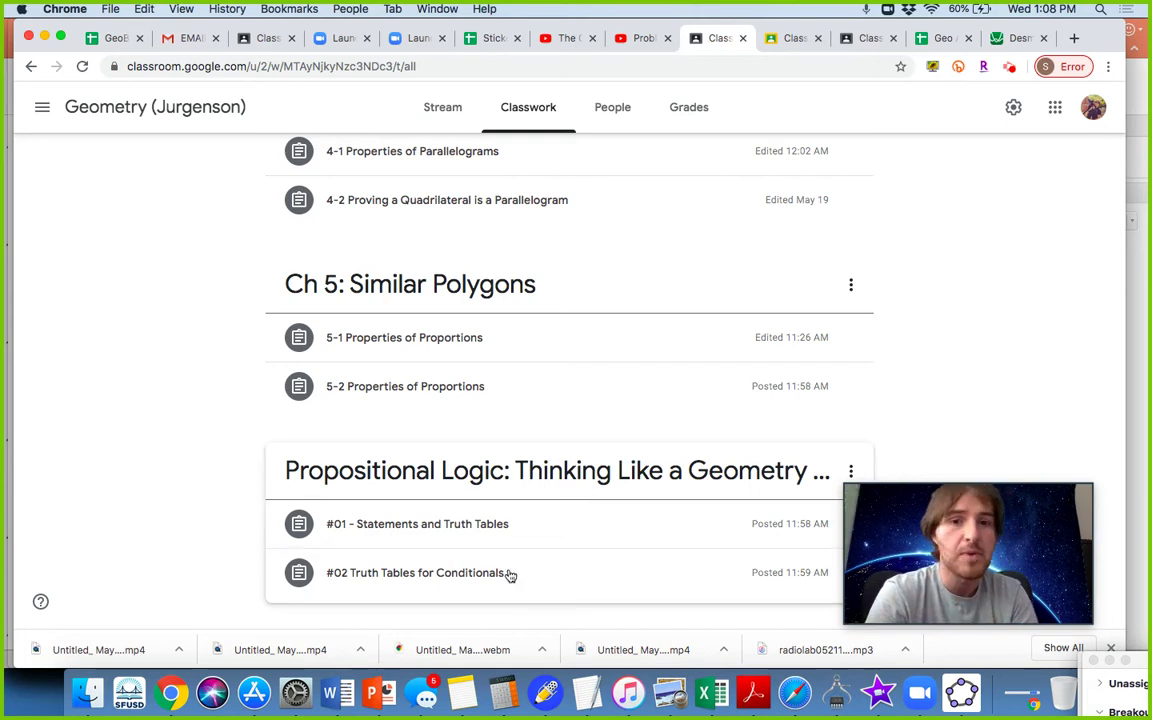
pyautogui.scroll(10, 523, 535)
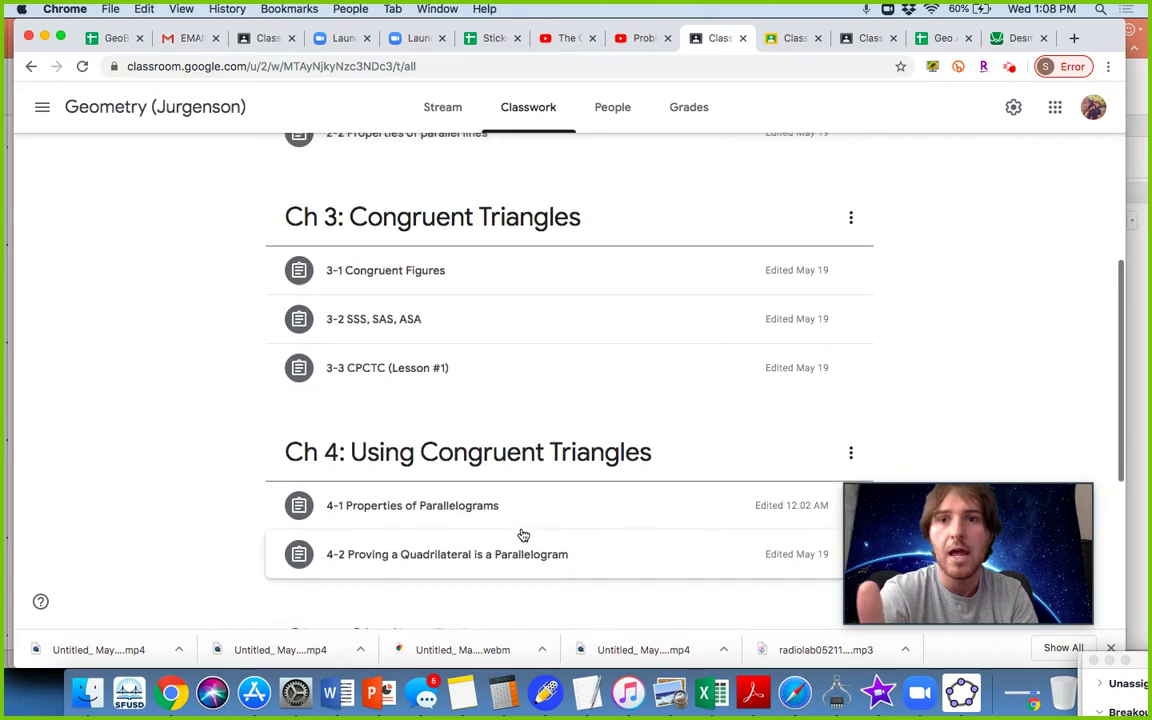
pyautogui.scroll(2, 523, 535)
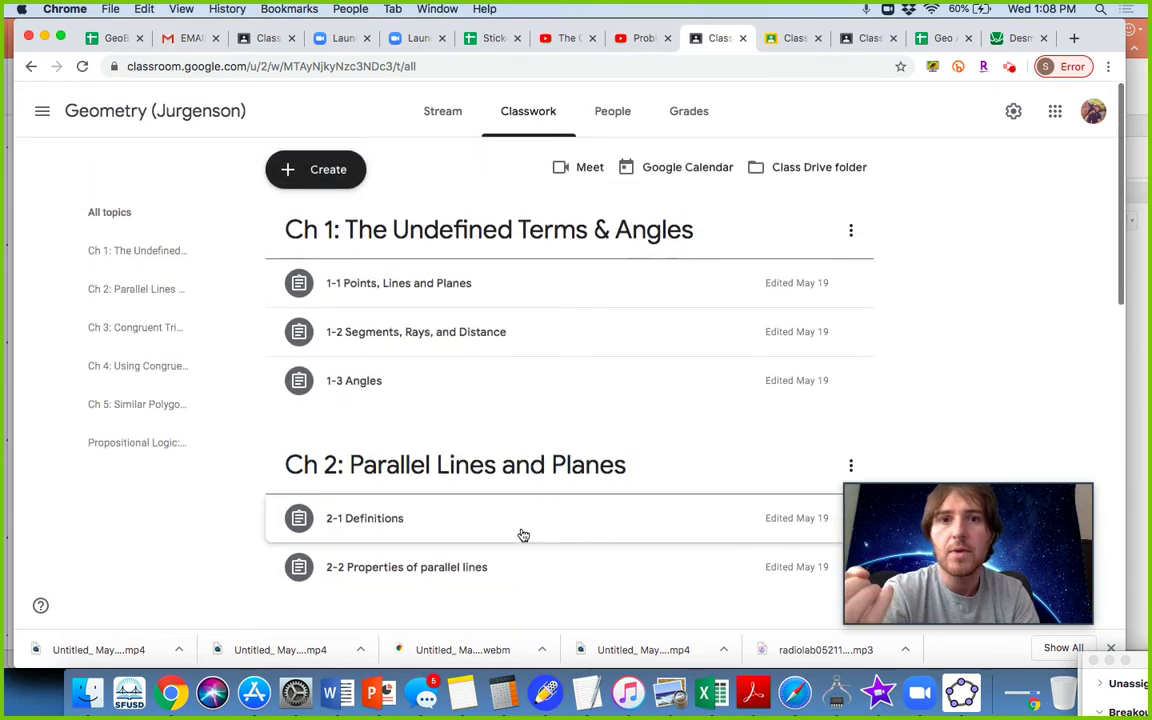
pyautogui.scroll(-4, 523, 535)
pyautogui.scroll(-2, 523, 535)
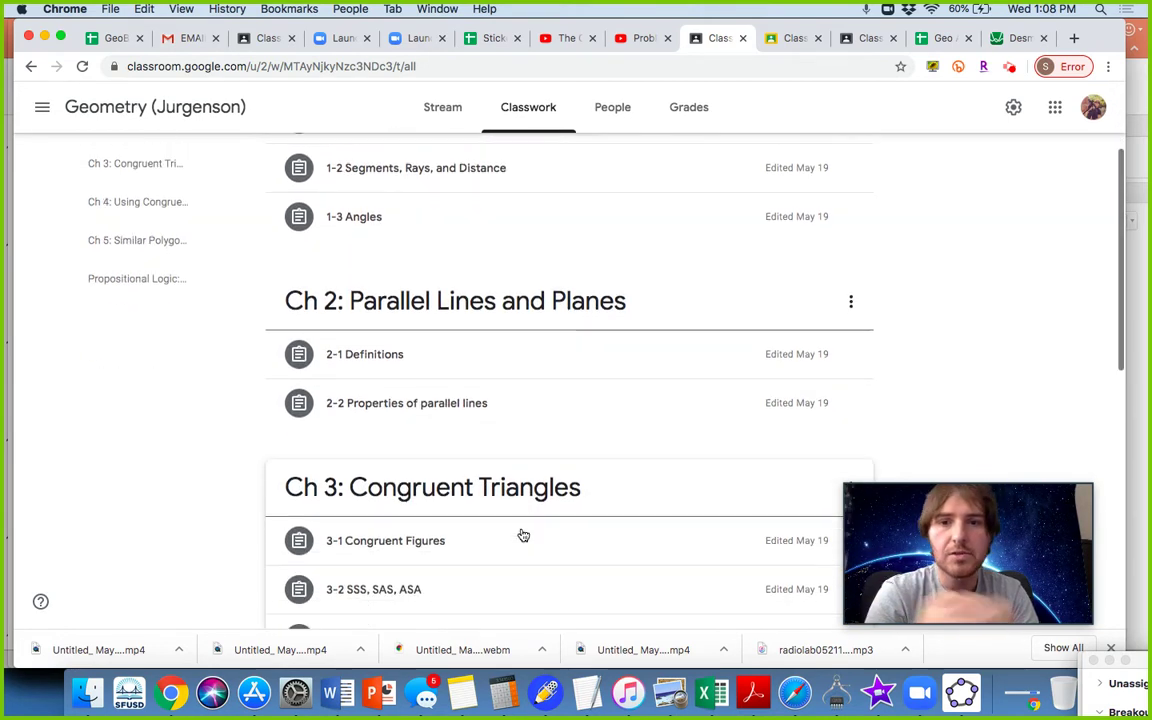
pyautogui.scroll(-1, 523, 535)
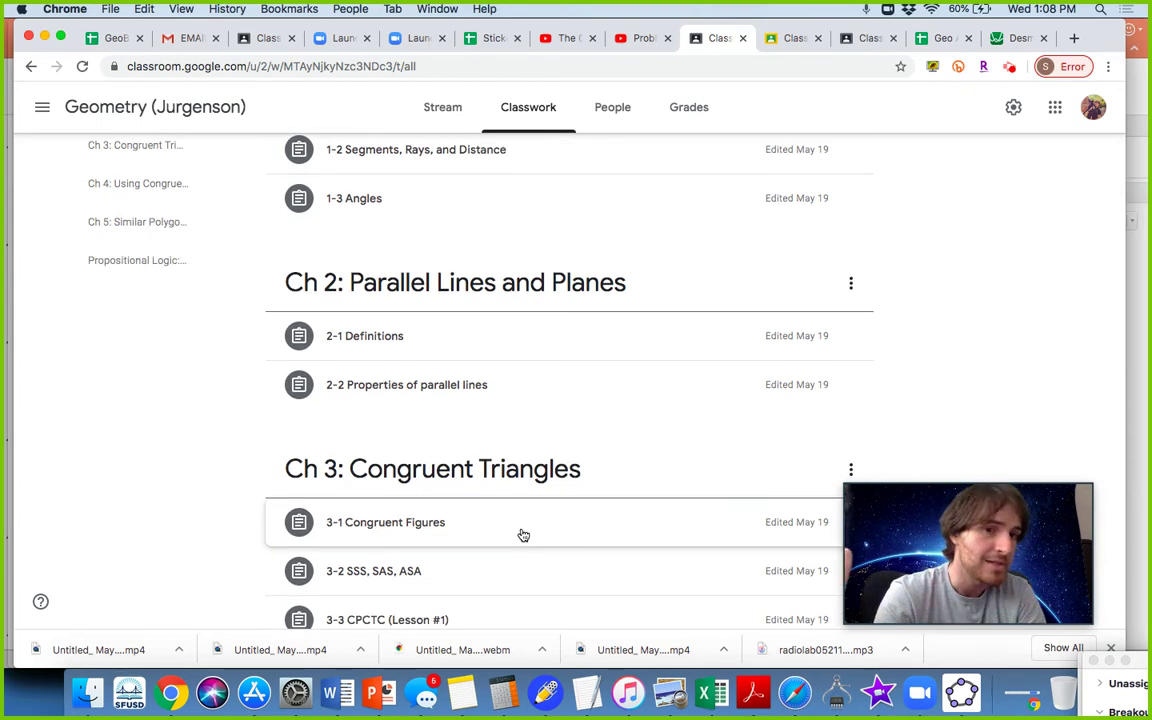
pyautogui.scroll(-5, 523, 535)
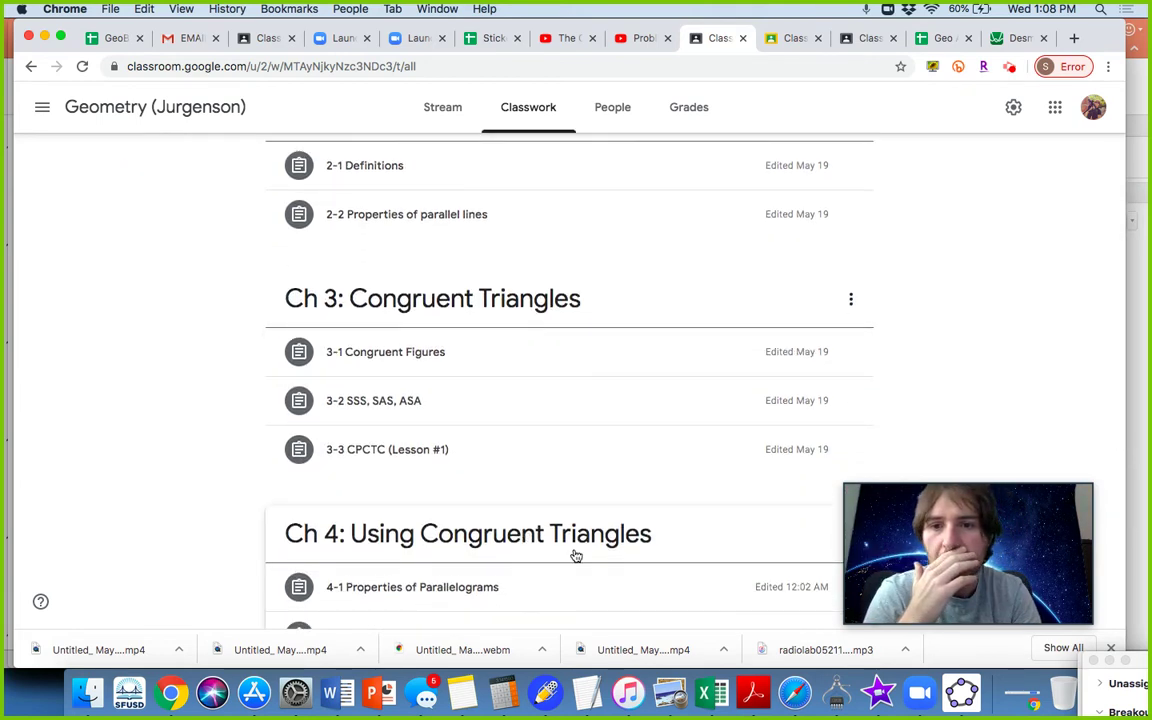
pyautogui.scroll(-2, 575, 554)
pyautogui.scroll(-1, 575, 555)
pyautogui.scroll(1, 575, 555)
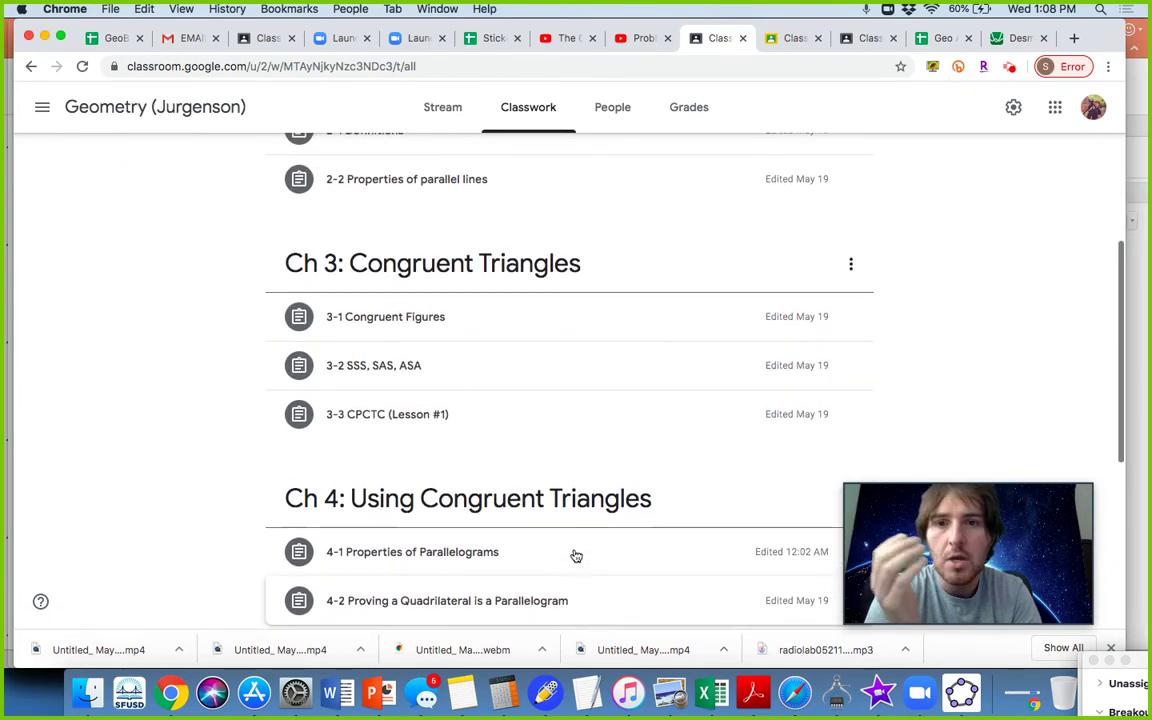
pyautogui.scroll(-2, 575, 555)
pyautogui.scroll(10, 571, 357)
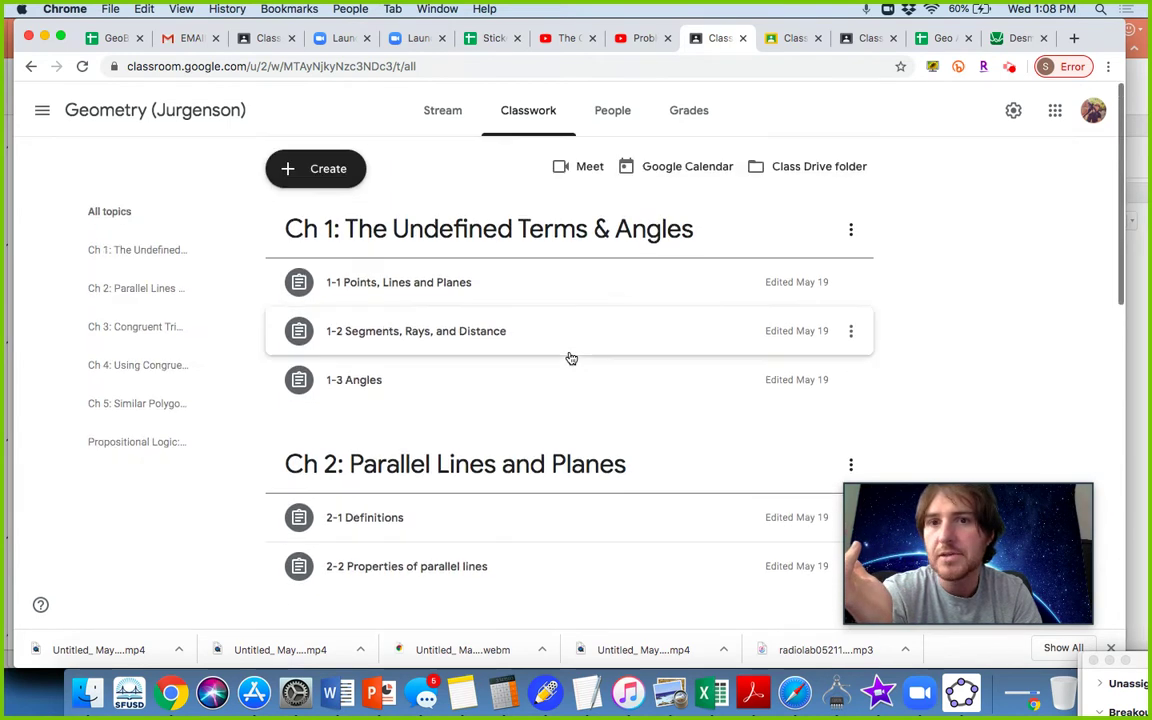
pyautogui.scroll(-12, 551, 450)
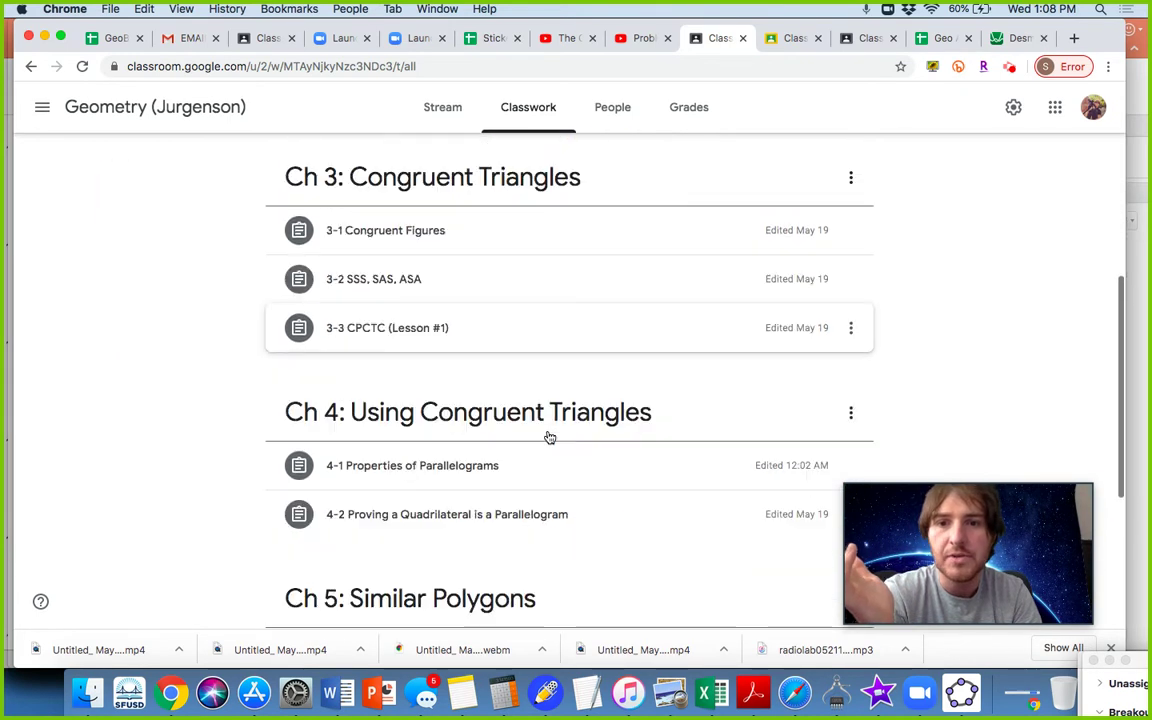
# Open the 4-1 Properties of Parallelograms assignment under Ch 4: Using Congruent Triangles for editing.
pyautogui.click(563, 415)
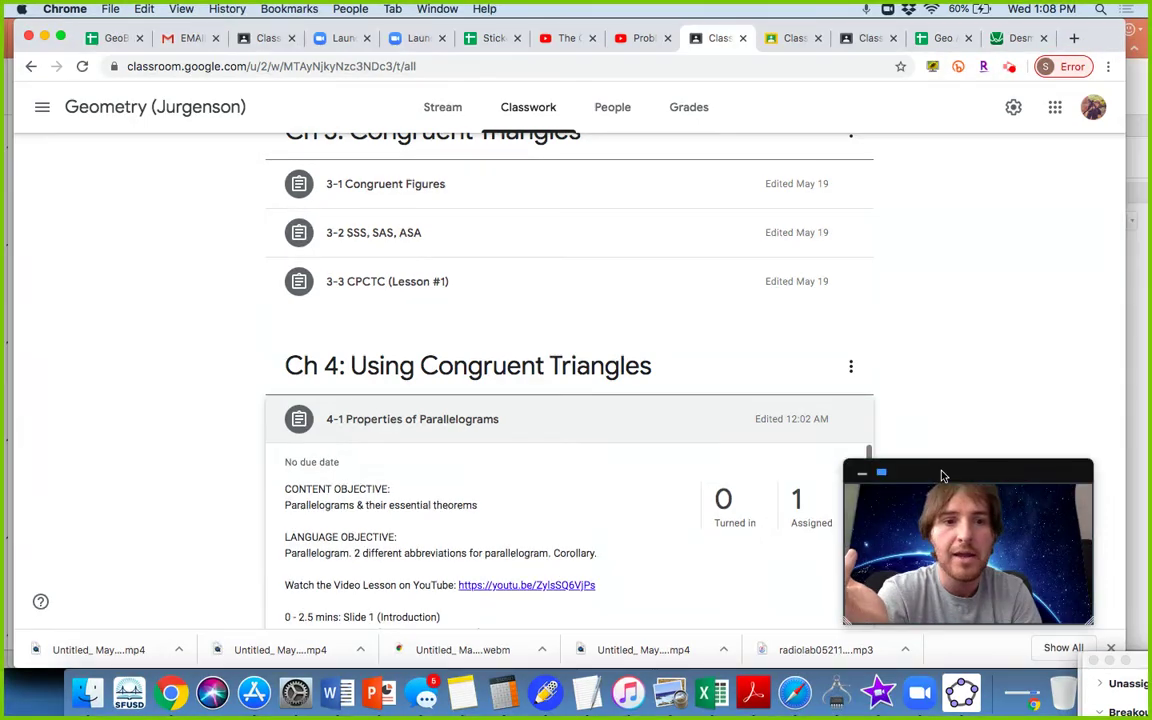
pyautogui.moveTo(944, 476); pyautogui.dragTo(1113, 556)
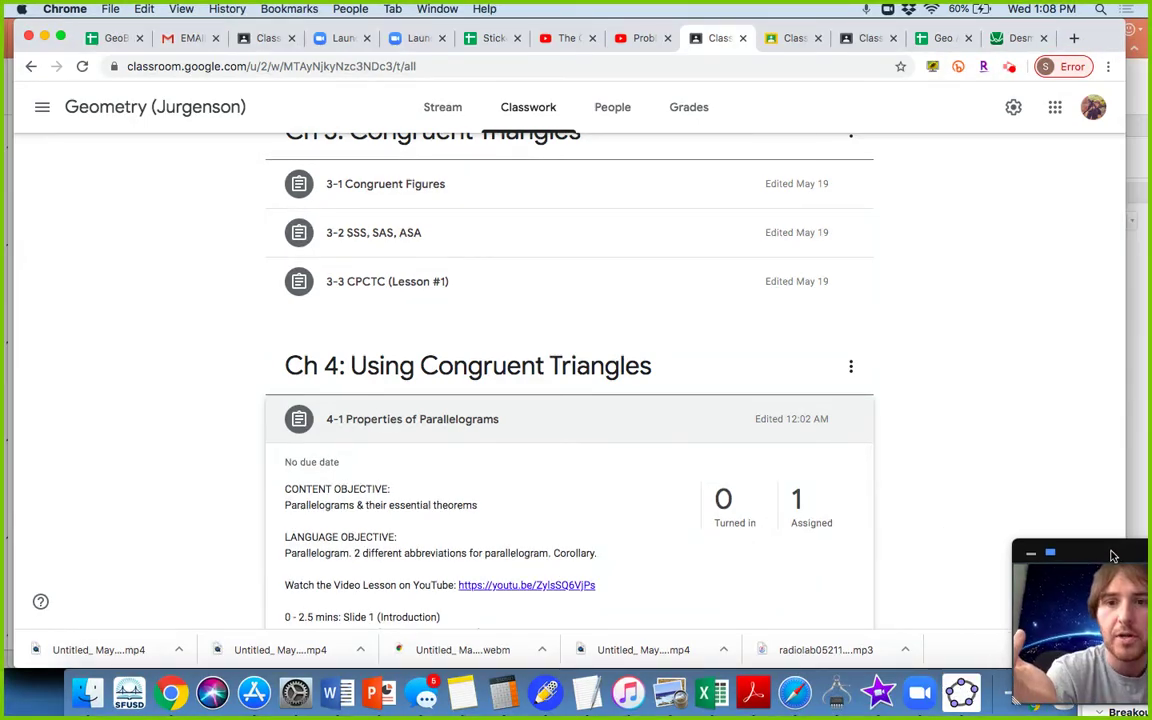
pyautogui.click(851, 420)
pyautogui.click(815, 454)
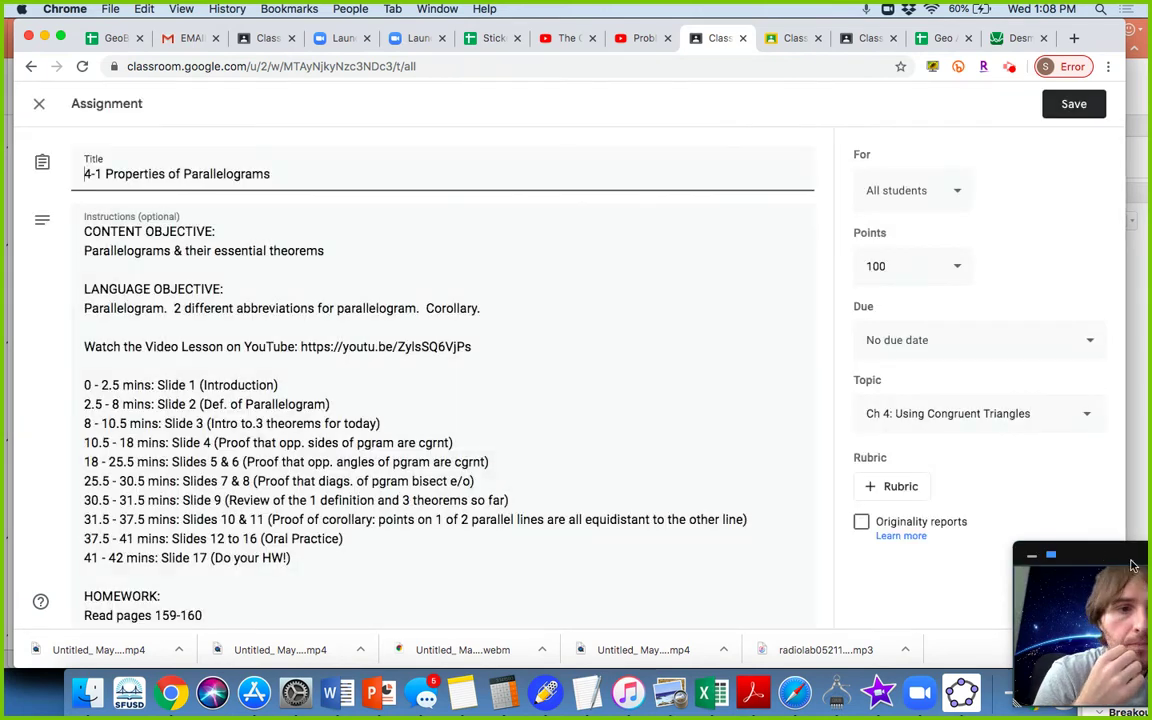
pyautogui.moveTo(1132, 566); pyautogui.dragTo(985, 510)
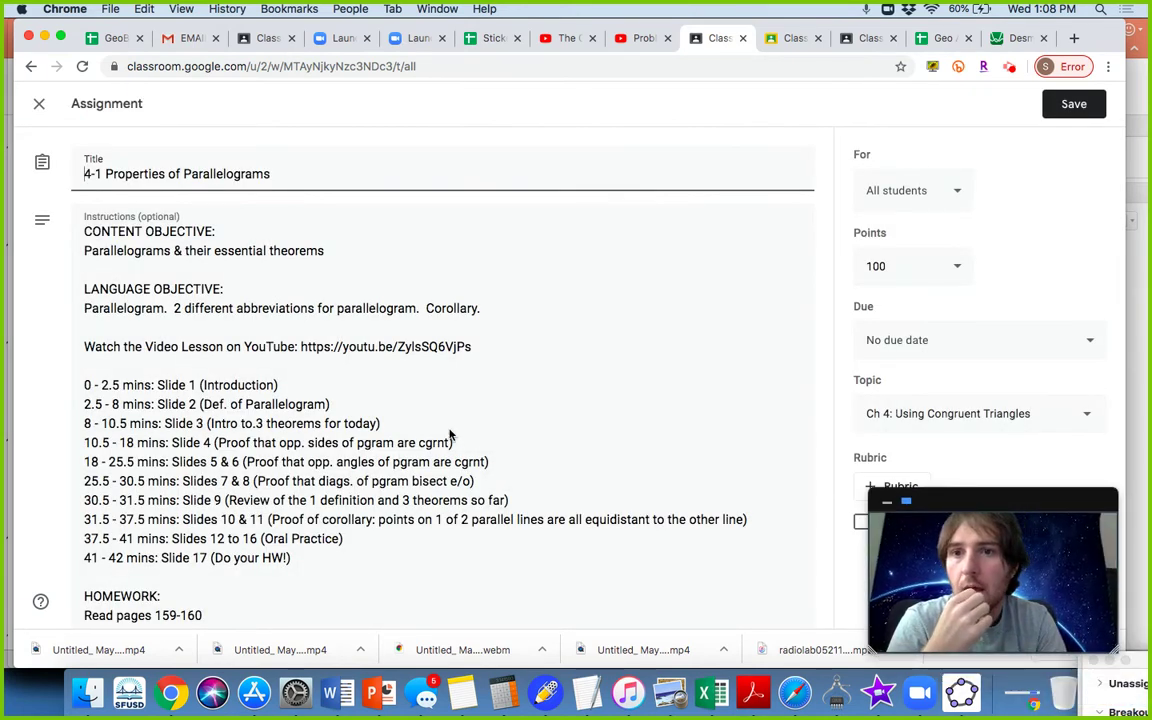
# Examine the assignment's instructions, covering the content objective, language objective, video lesson link, slide timestamps and homework.
pyautogui.moveTo(86, 231); pyautogui.dragTo(196, 231)
pyautogui.click(170, 287)
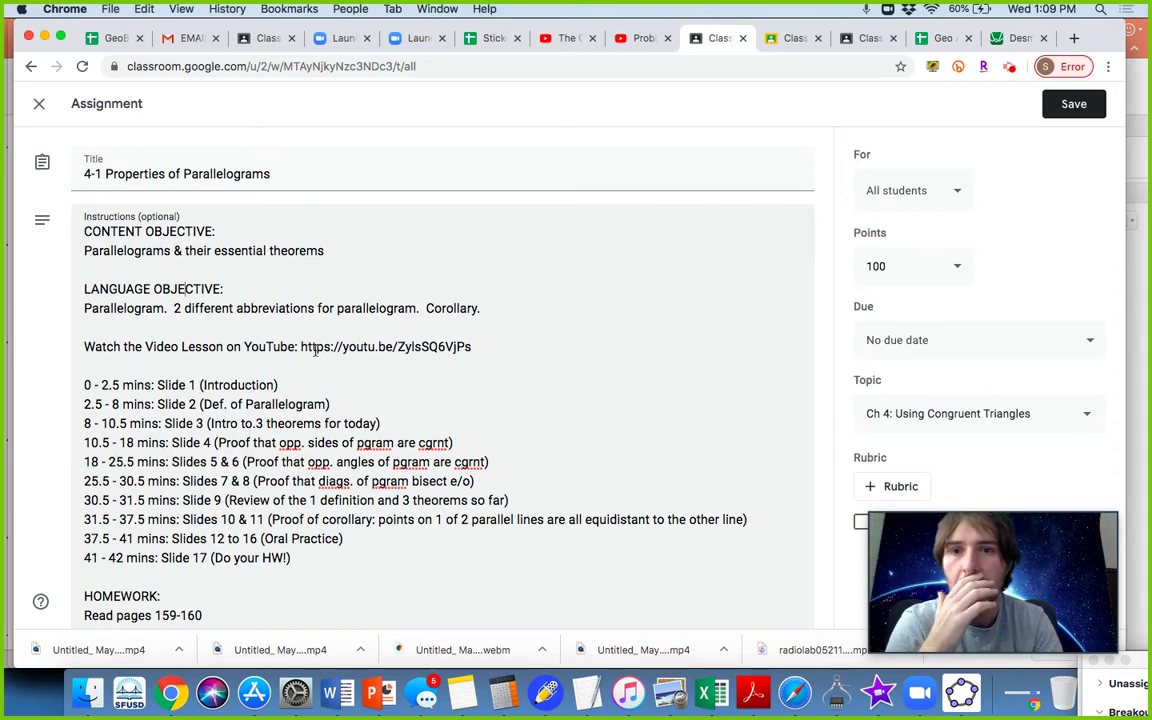
pyautogui.scroll(-2, 395, 492)
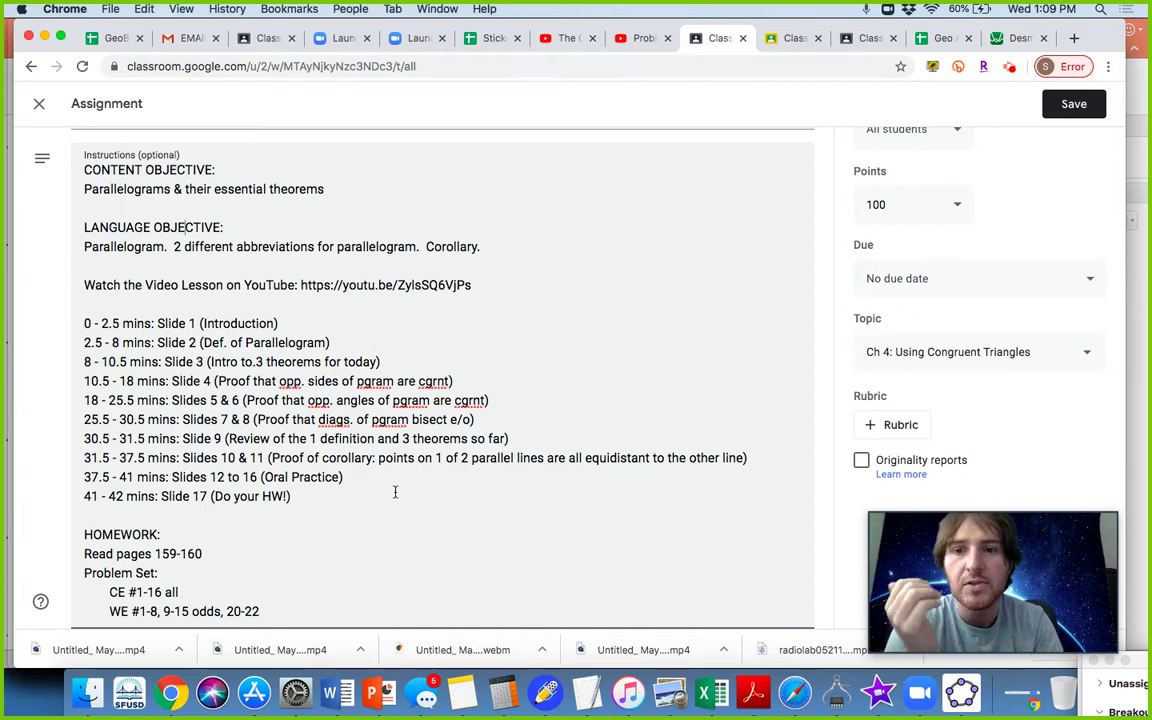
pyautogui.scroll(-2, 395, 492)
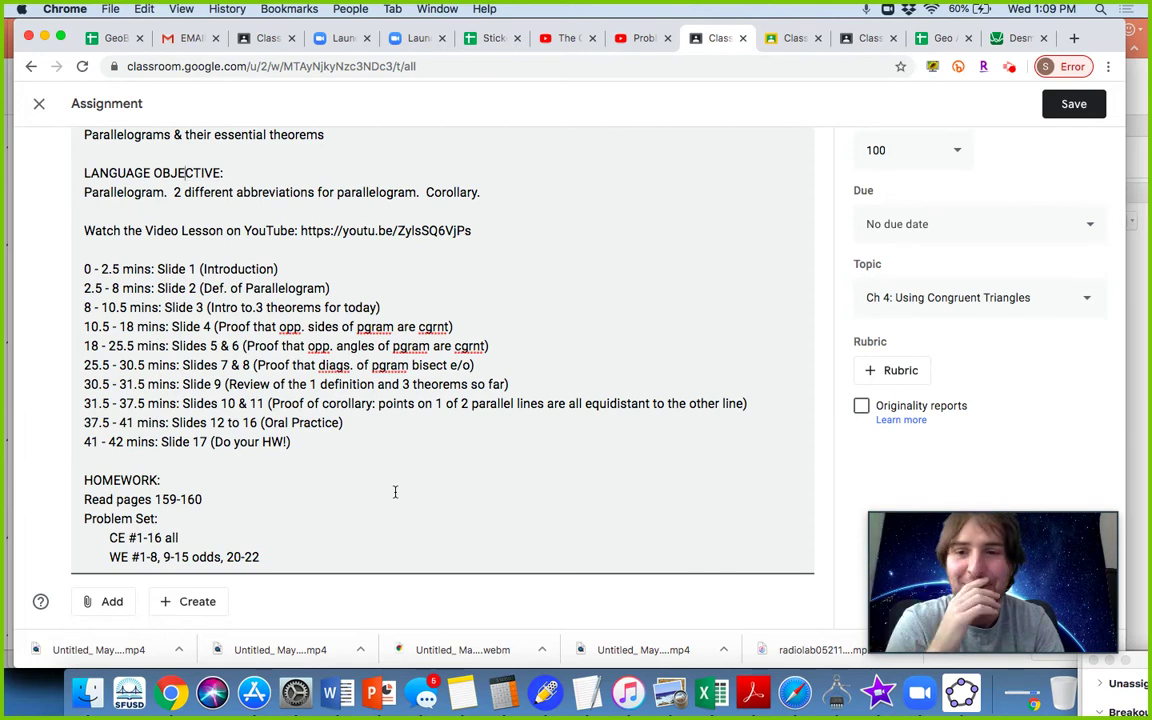
pyautogui.scroll(2, 395, 492)
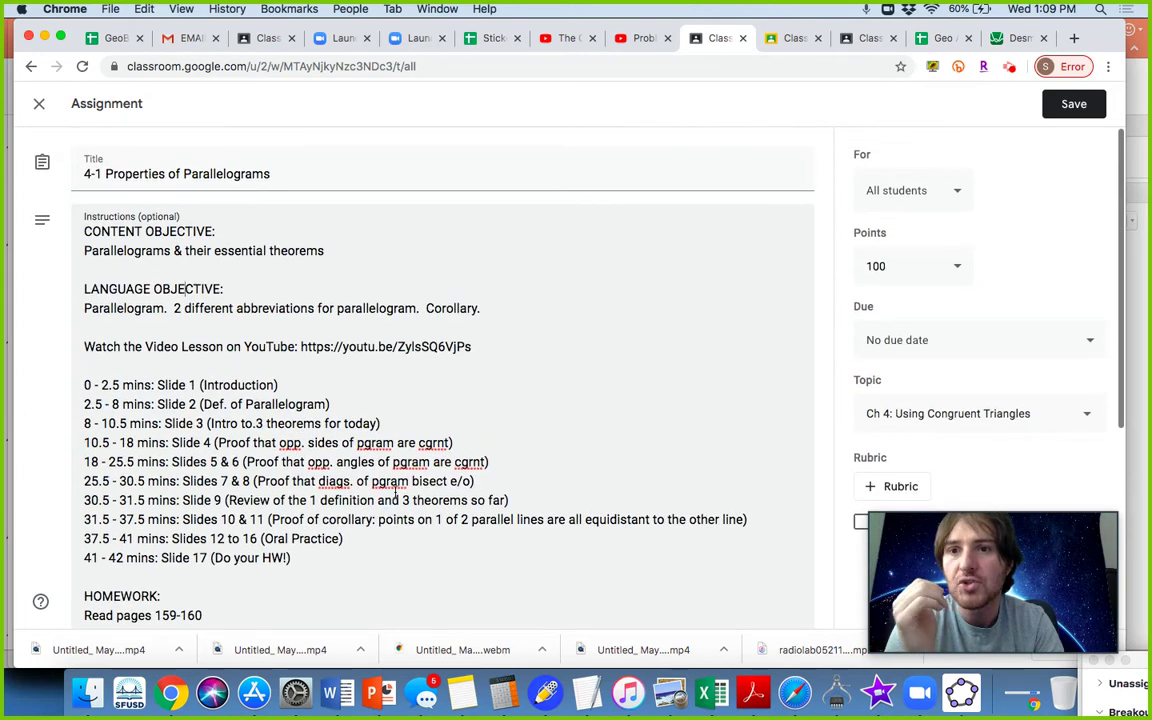
pyautogui.scroll(-3, 396, 497)
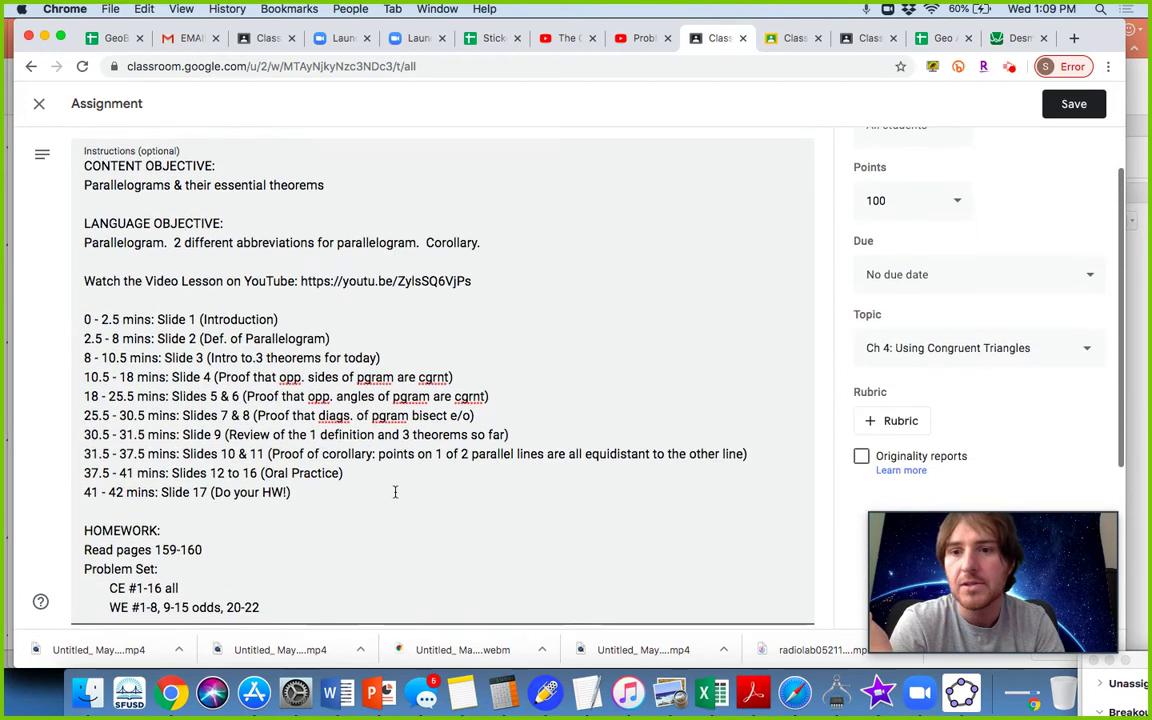
pyautogui.scroll(-1, 395, 492)
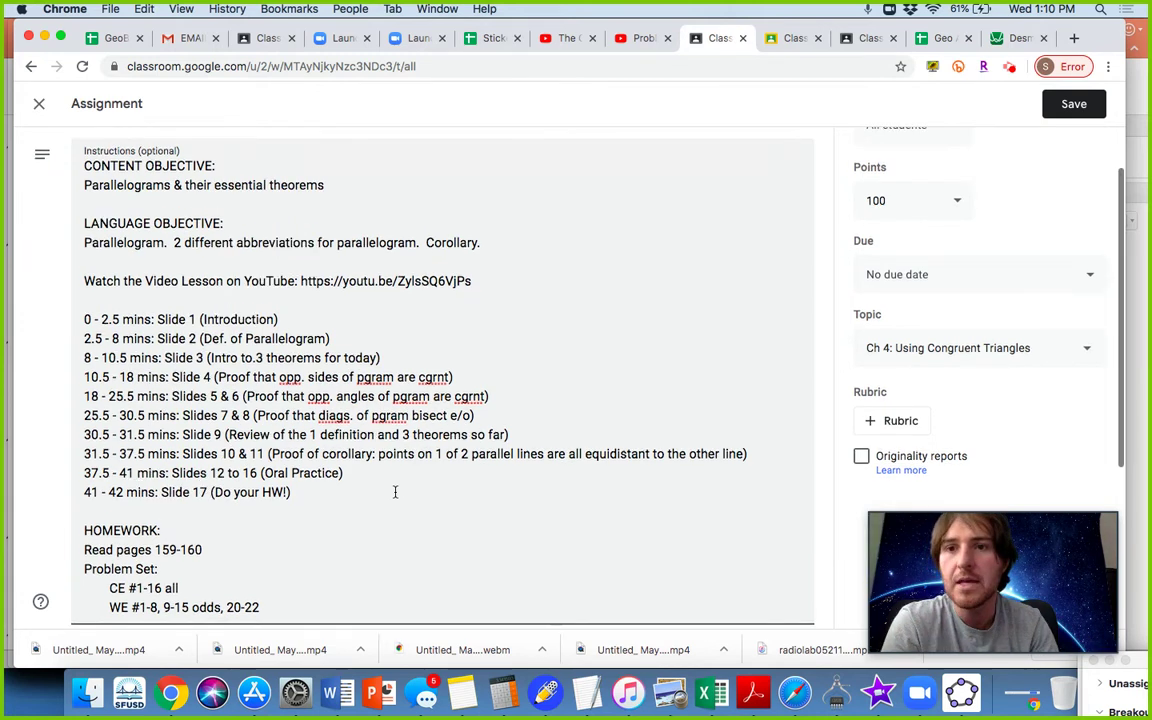
pyautogui.scroll(3, 395, 491)
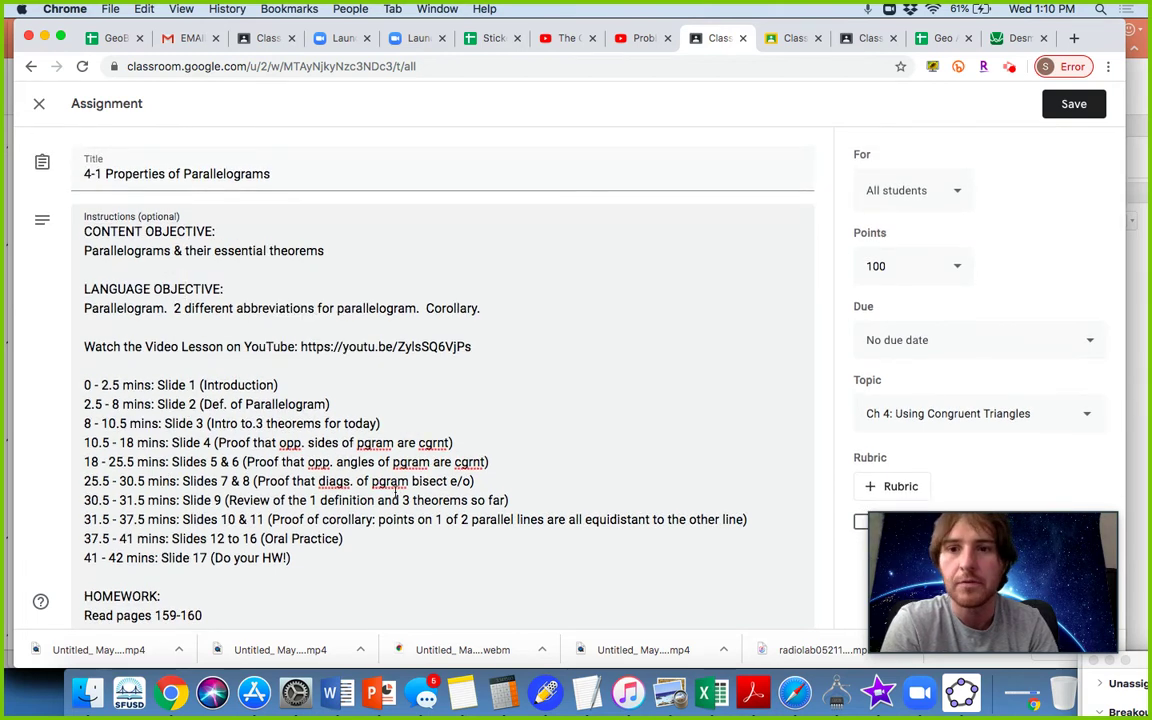
pyautogui.scroll(-2, 395, 491)
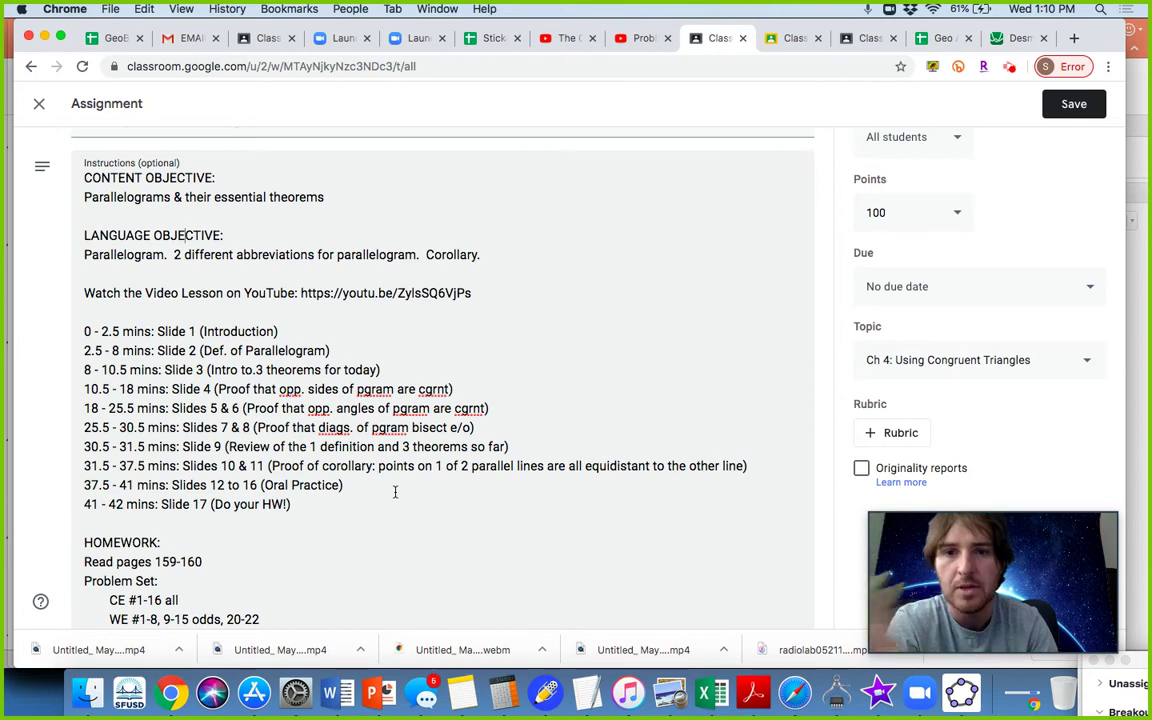
# Examine the homework problem set and the attached YouTube lesson video alongside the slide timestamps in the instructions.
pyautogui.scroll(-4, 395, 491)
pyautogui.scroll(-3, 400, 492)
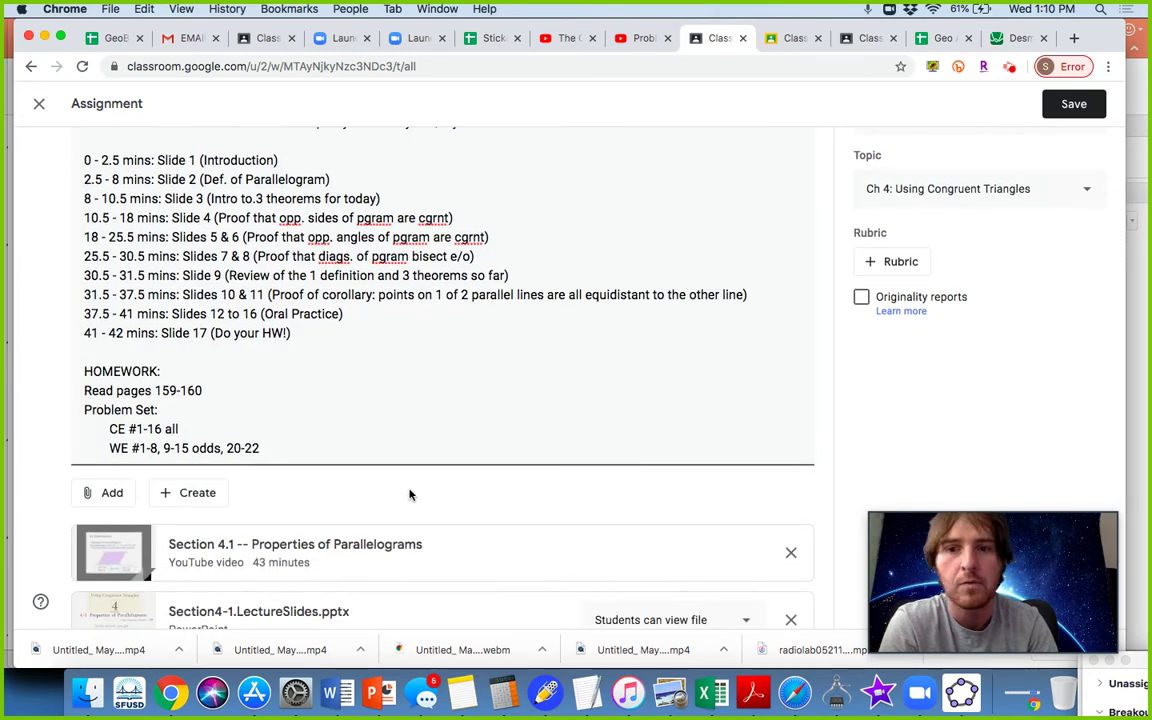
pyautogui.scroll(-1, 409, 494)
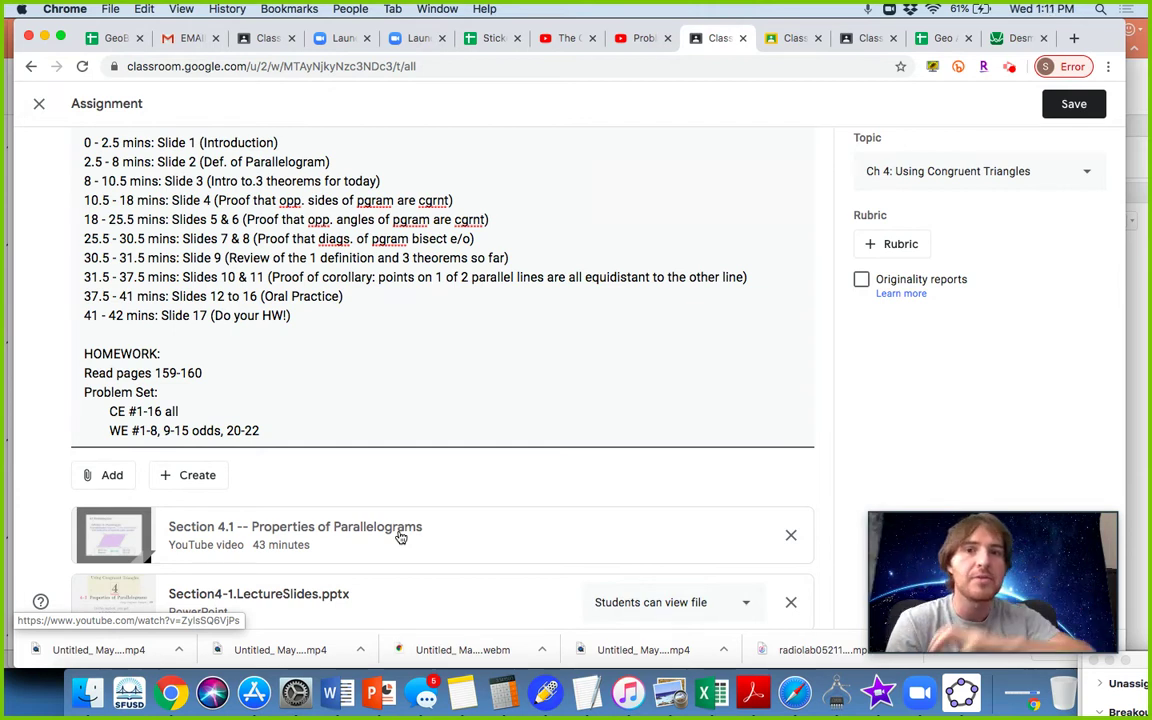
pyautogui.scroll(2, 356, 350)
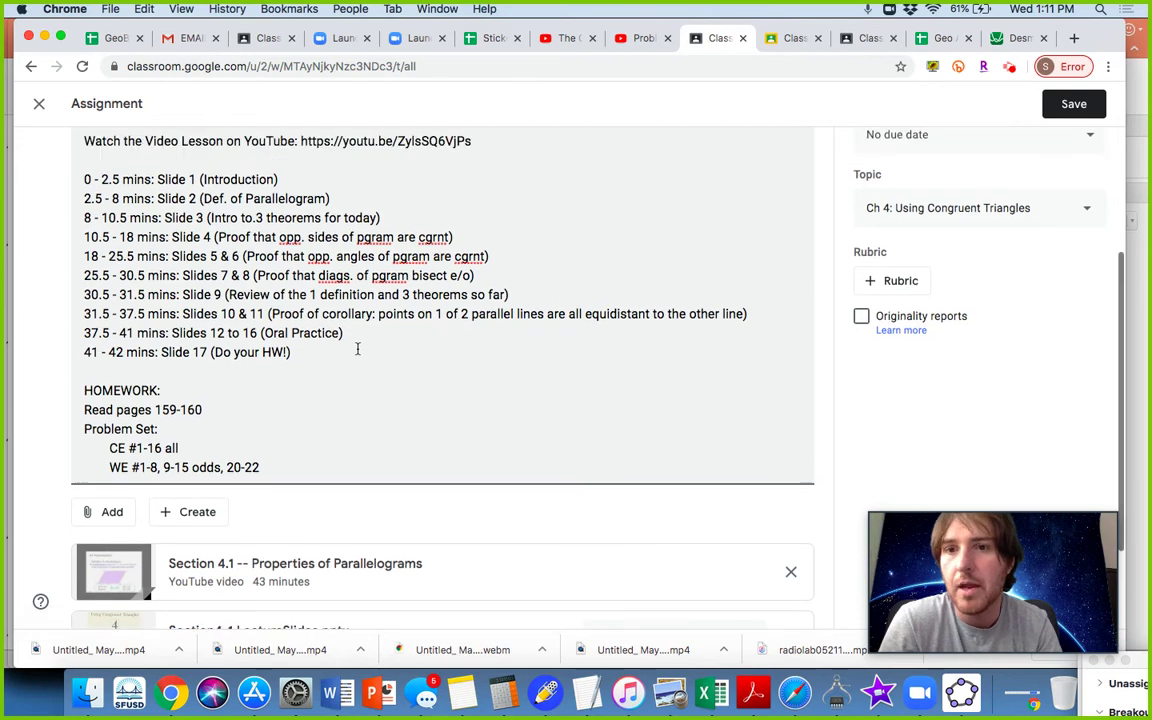
pyautogui.scroll(3, 357, 349)
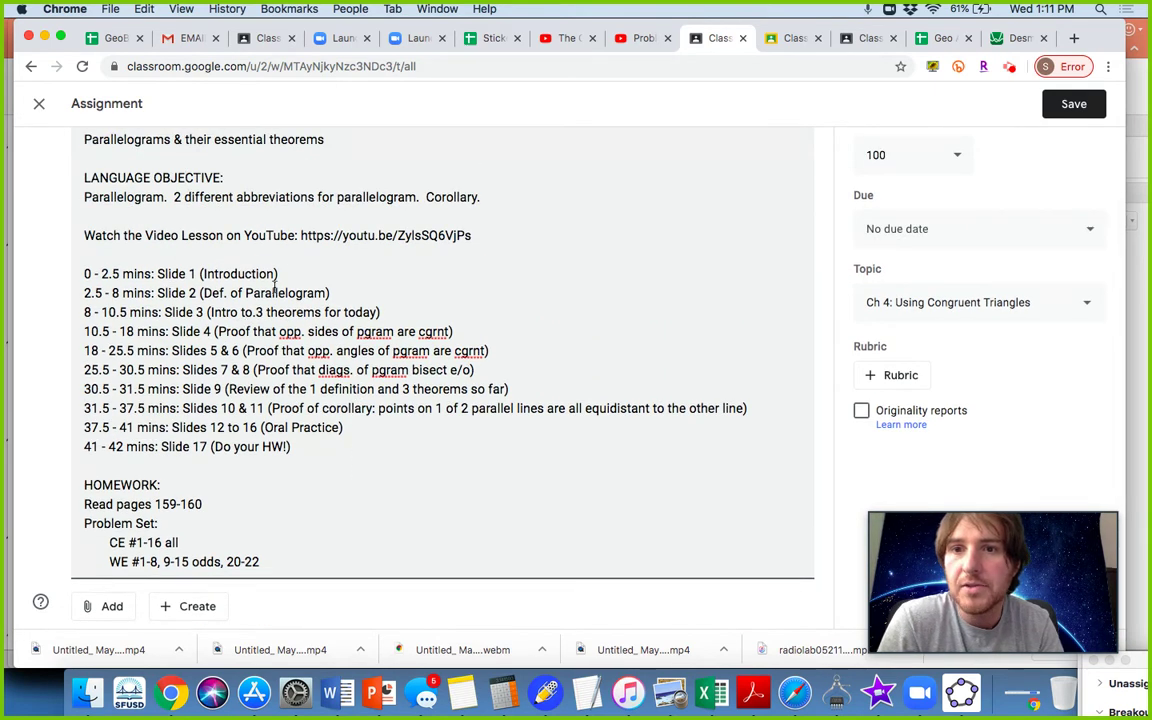
# Preview the attached Section4-1.LectureSlides.pptx, view its title slide and parallelogram definition slide, and close the preview.
pyautogui.scroll(-5, 270, 398)
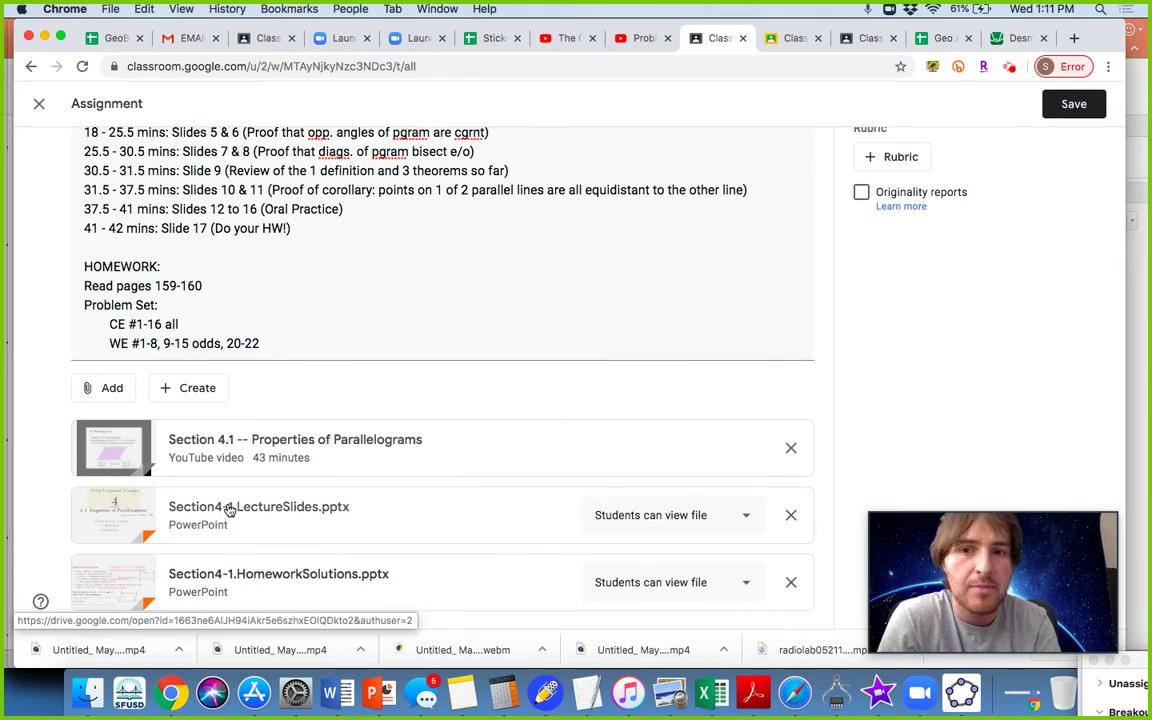
pyautogui.click(288, 509)
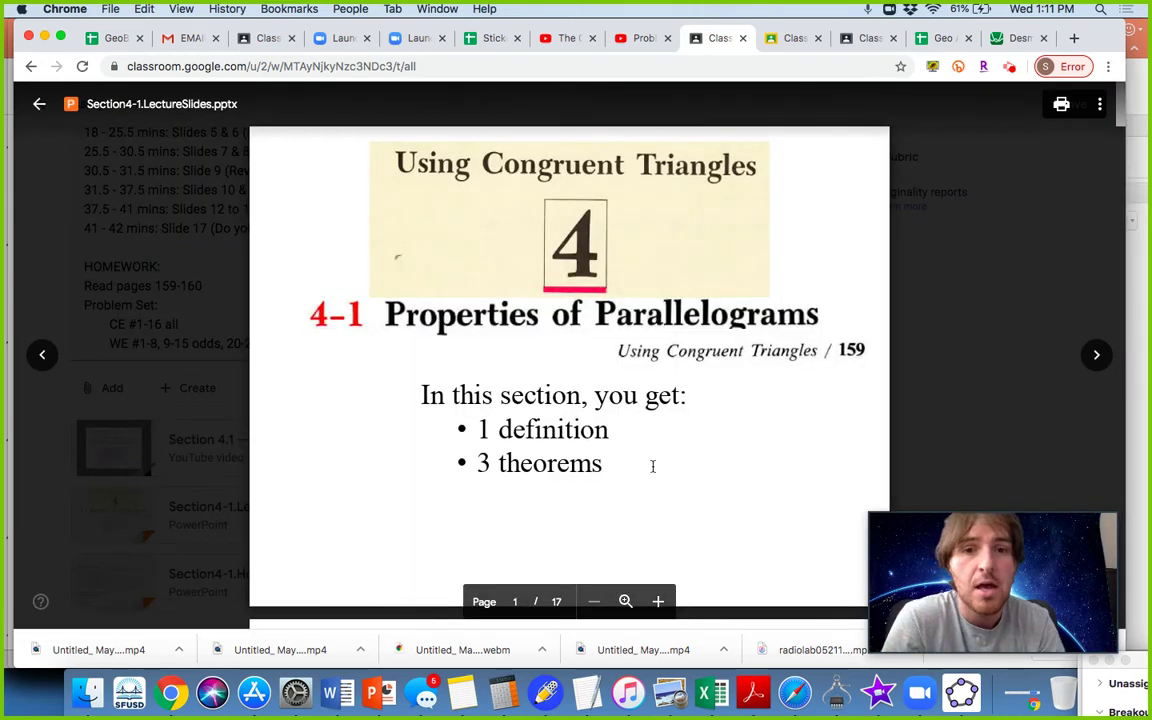
pyautogui.scroll(-5, 649, 467)
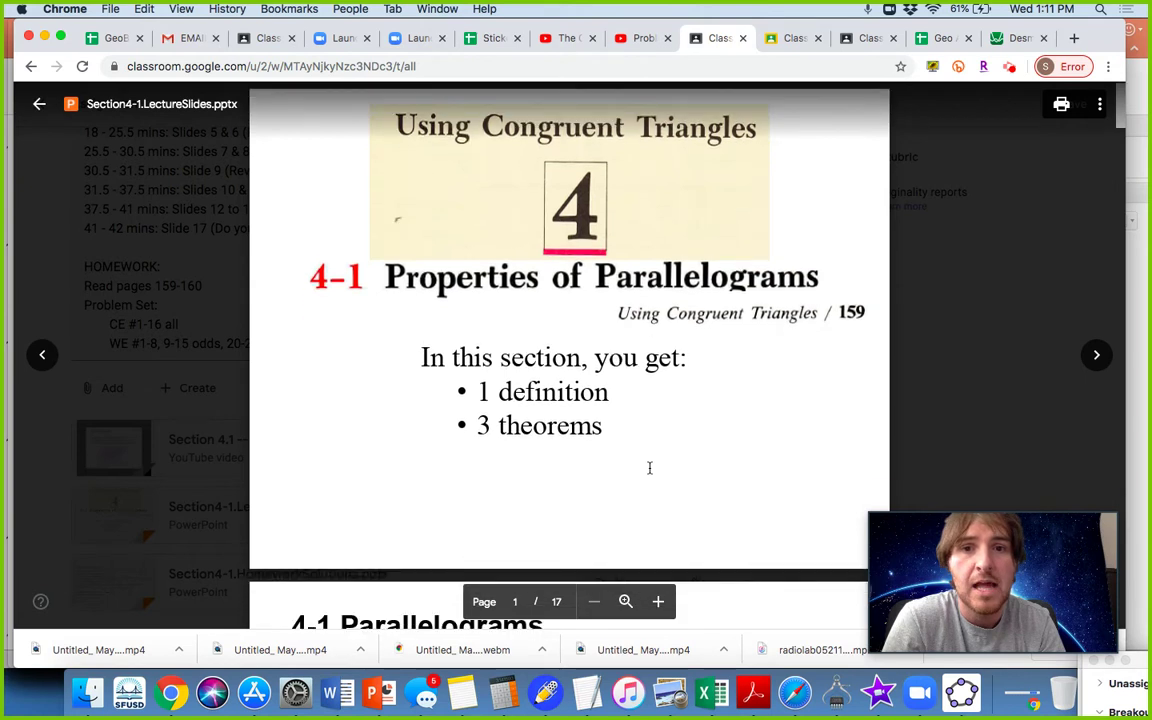
pyautogui.scroll(2, 649, 467)
pyautogui.scroll(2, 649, 467)
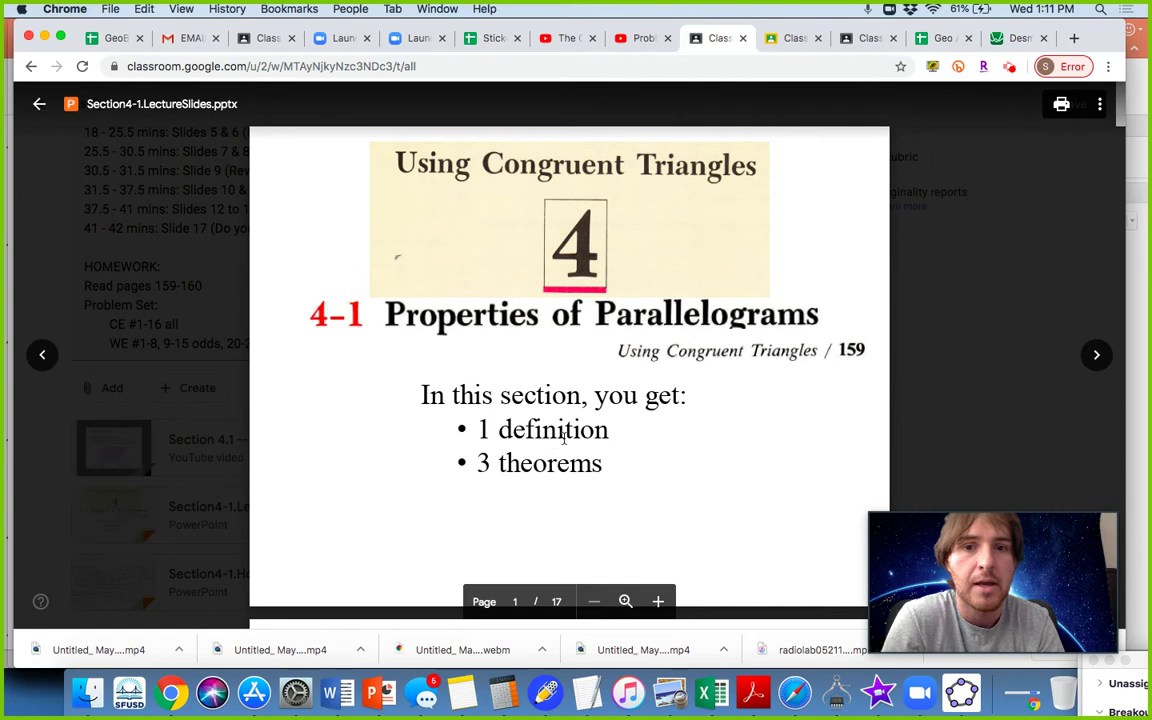
pyautogui.scroll(-10, 588, 462)
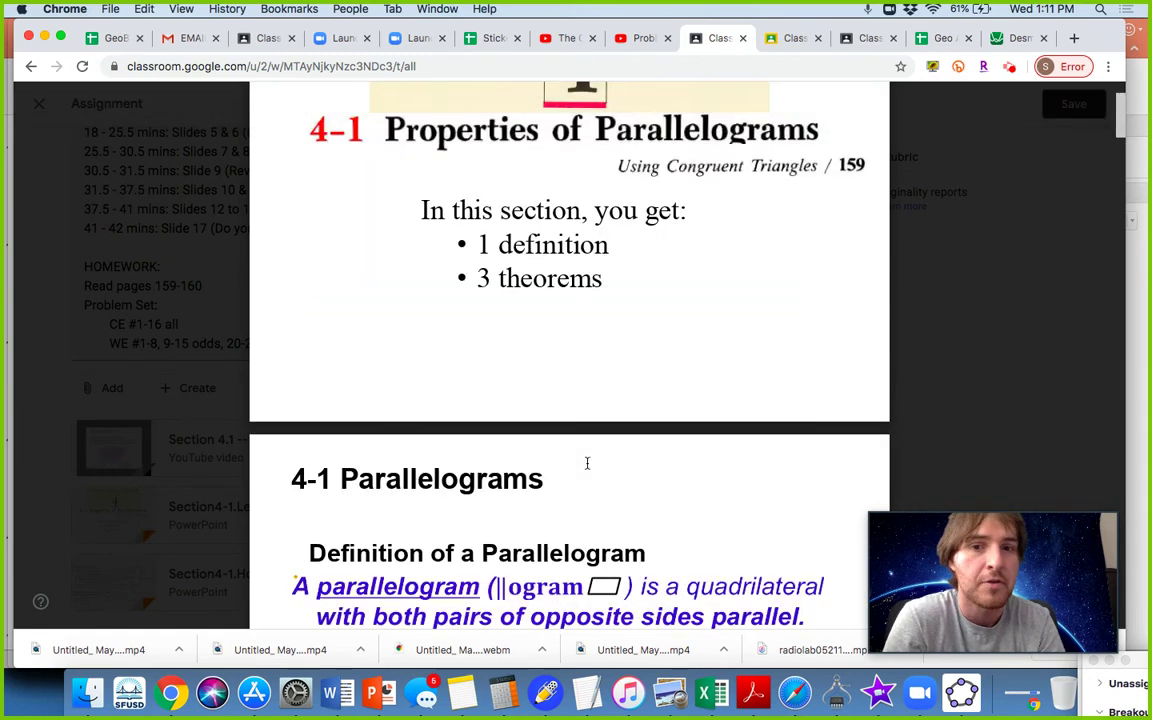
pyautogui.scroll(-2, 588, 462)
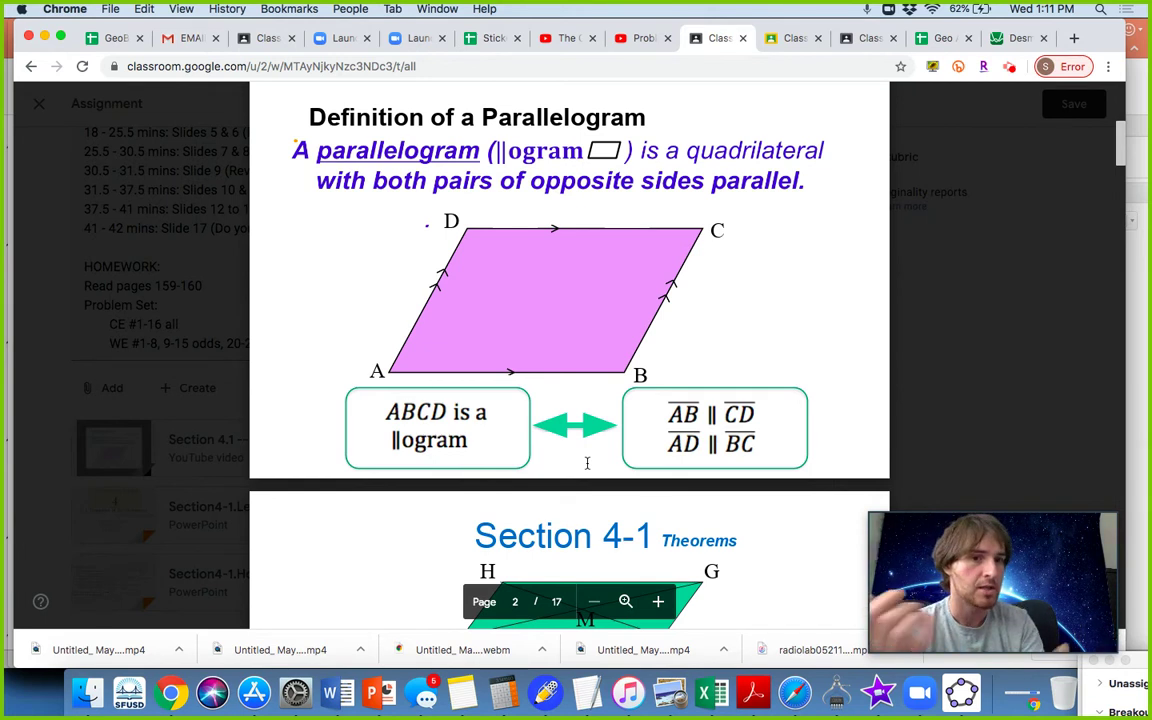
pyautogui.click(921, 300)
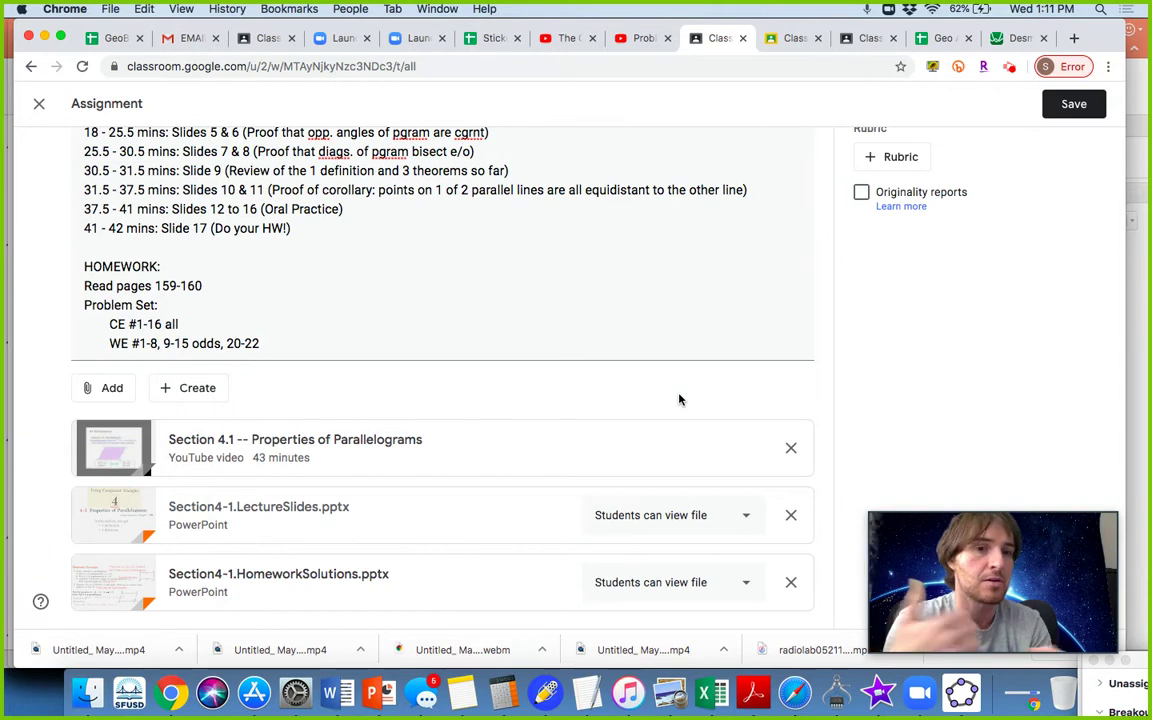
# Play the attached Section 4.1 video with its sound muted, and open it on YouTube in a separate tab.
pyautogui.click(357, 441)
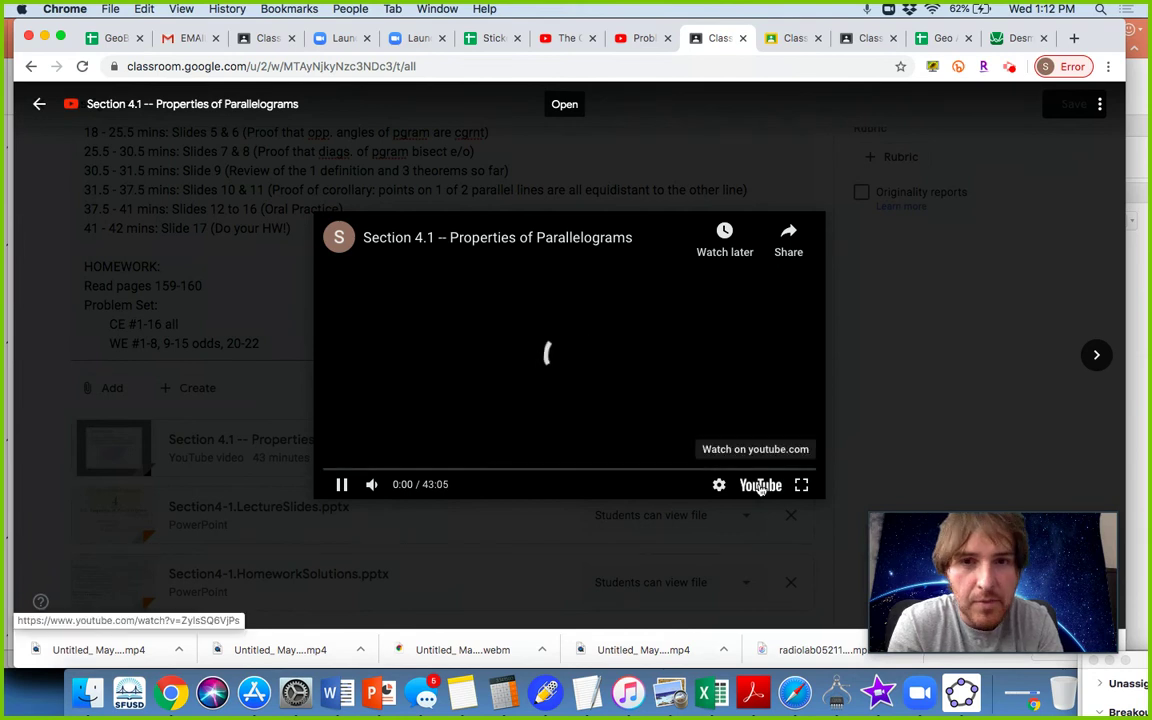
pyautogui.click(375, 487)
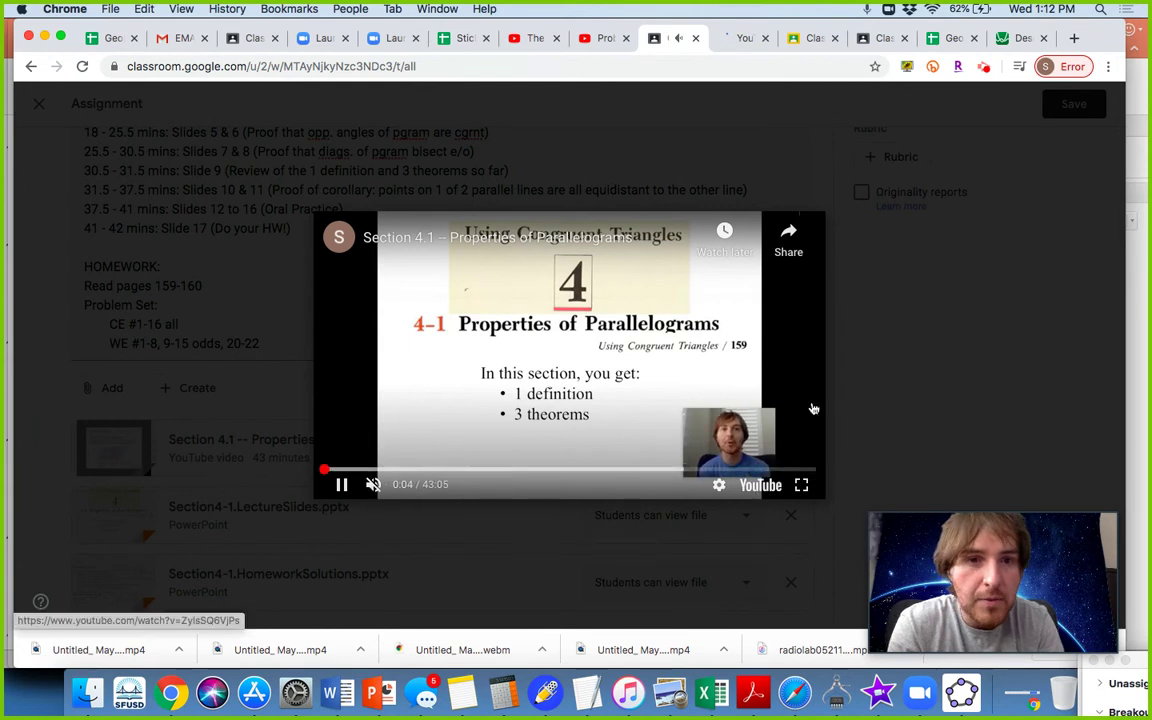
pyautogui.click(752, 486)
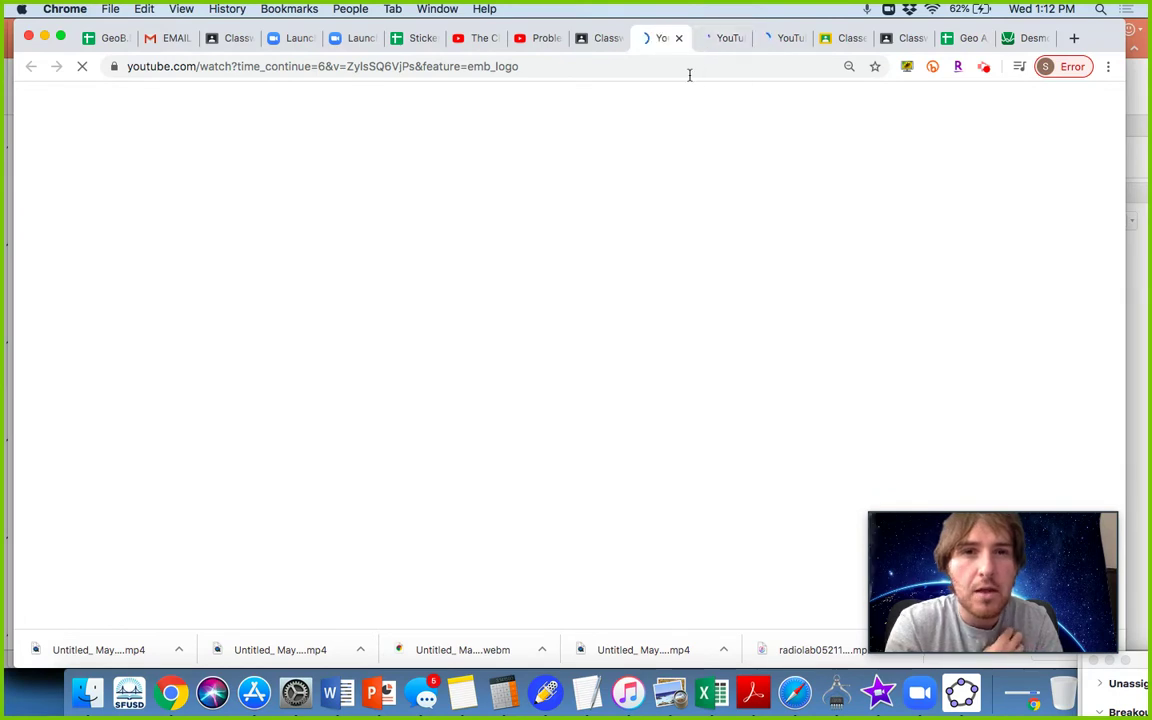
pyautogui.click(587, 43)
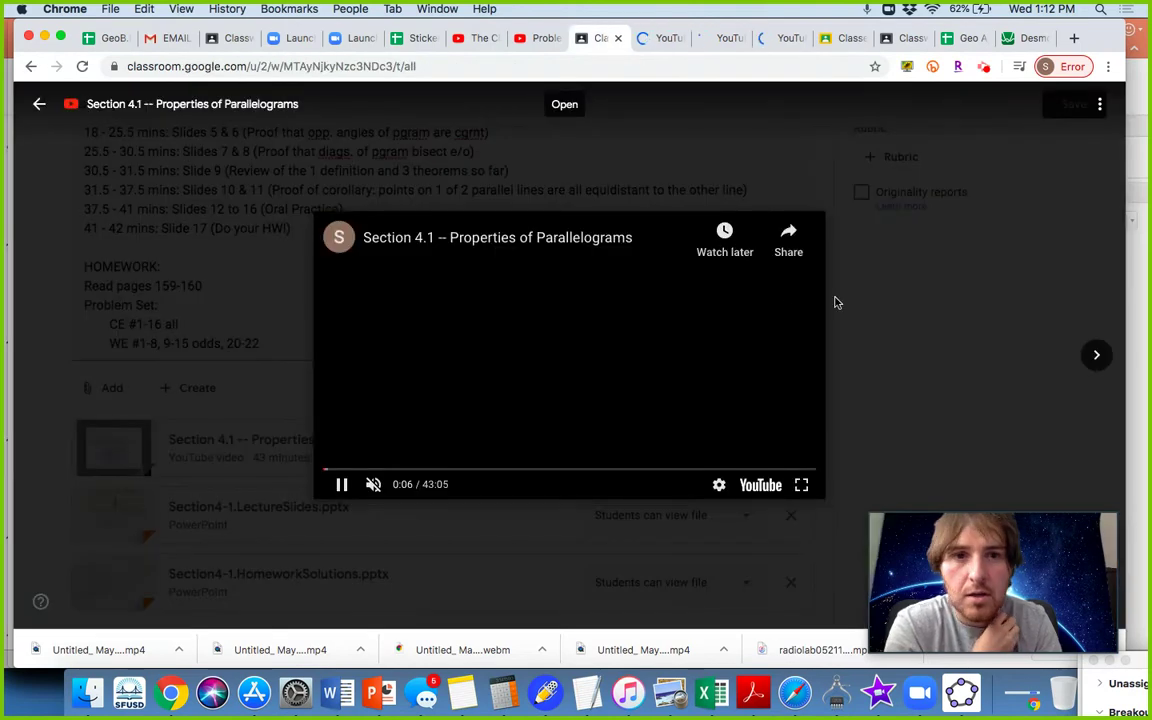
pyautogui.click(879, 306)
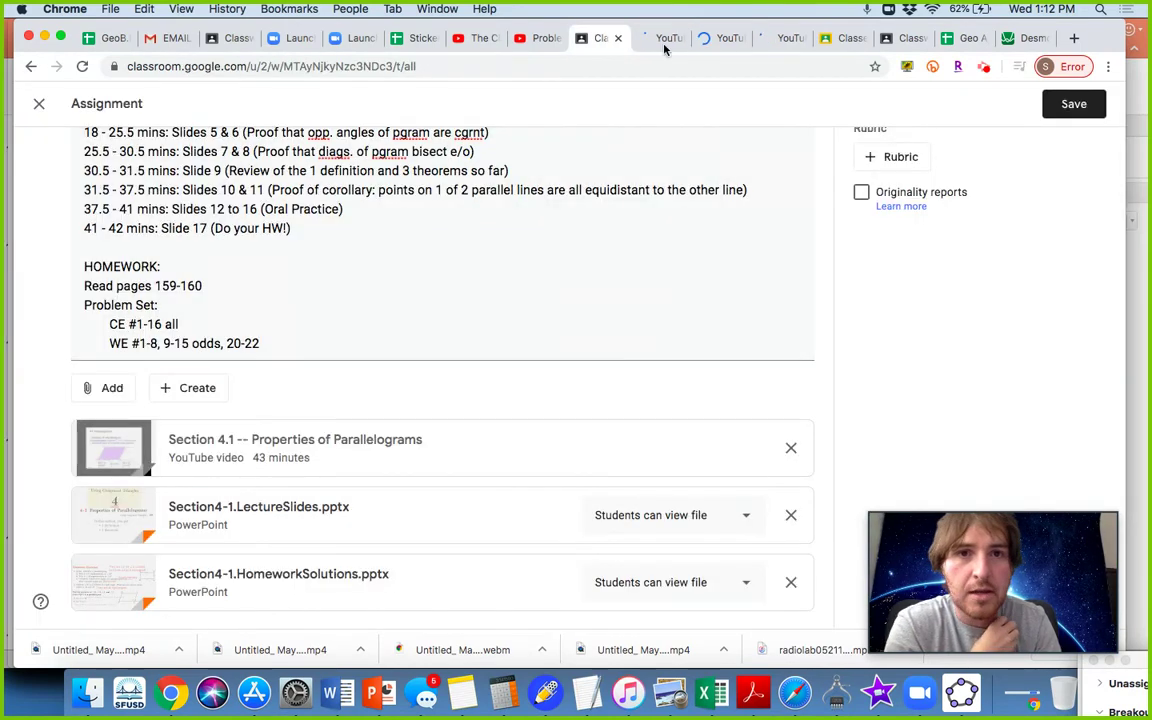
# View the Section 4.1 lesson video's YouTube page alongside the assignment's objectives and slide timestamps.
pyautogui.click(659, 40)
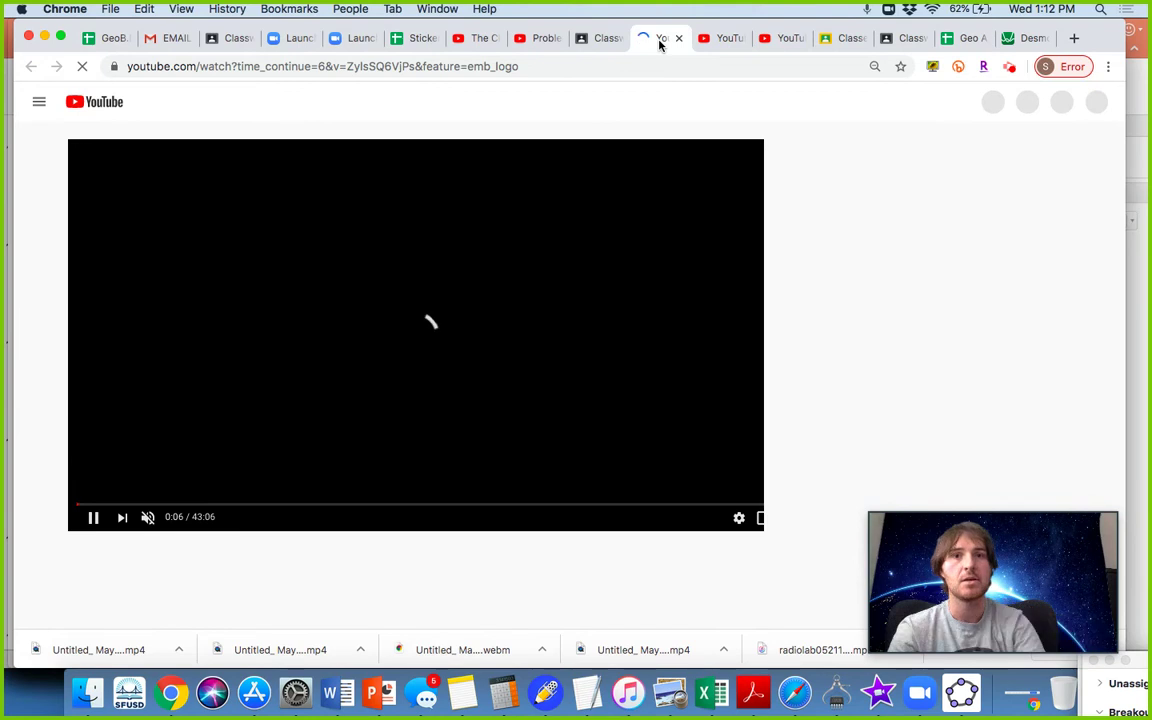
pyautogui.click(598, 38)
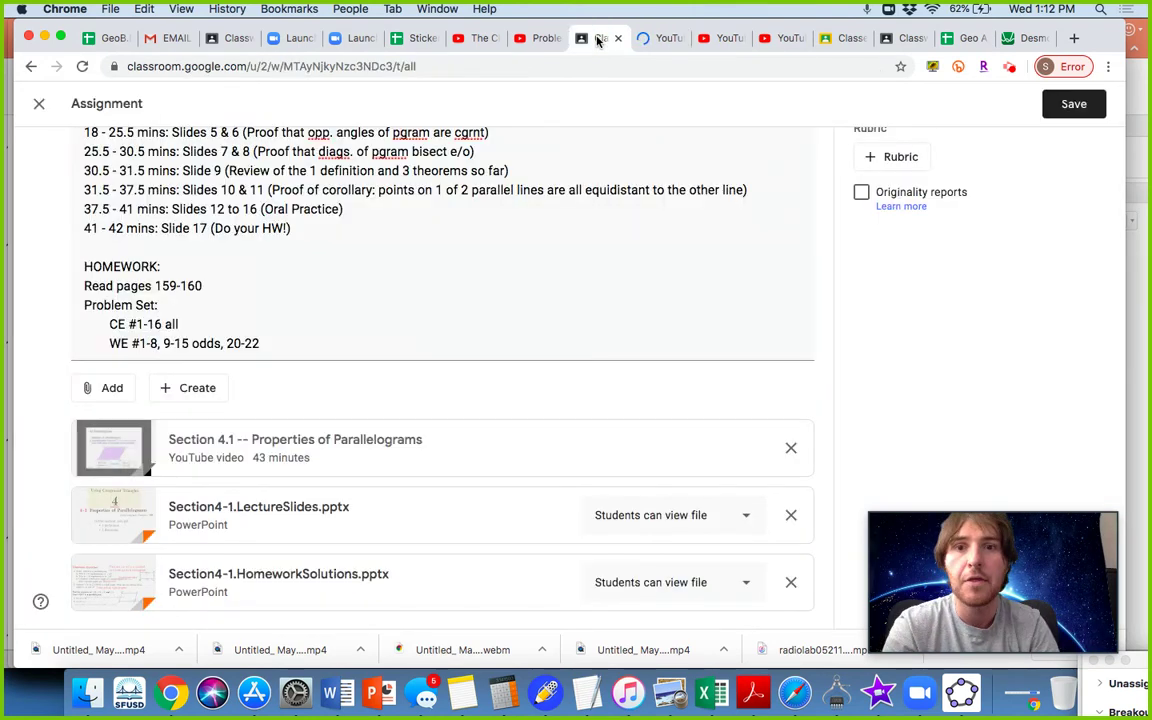
pyautogui.scroll(10, 596, 302)
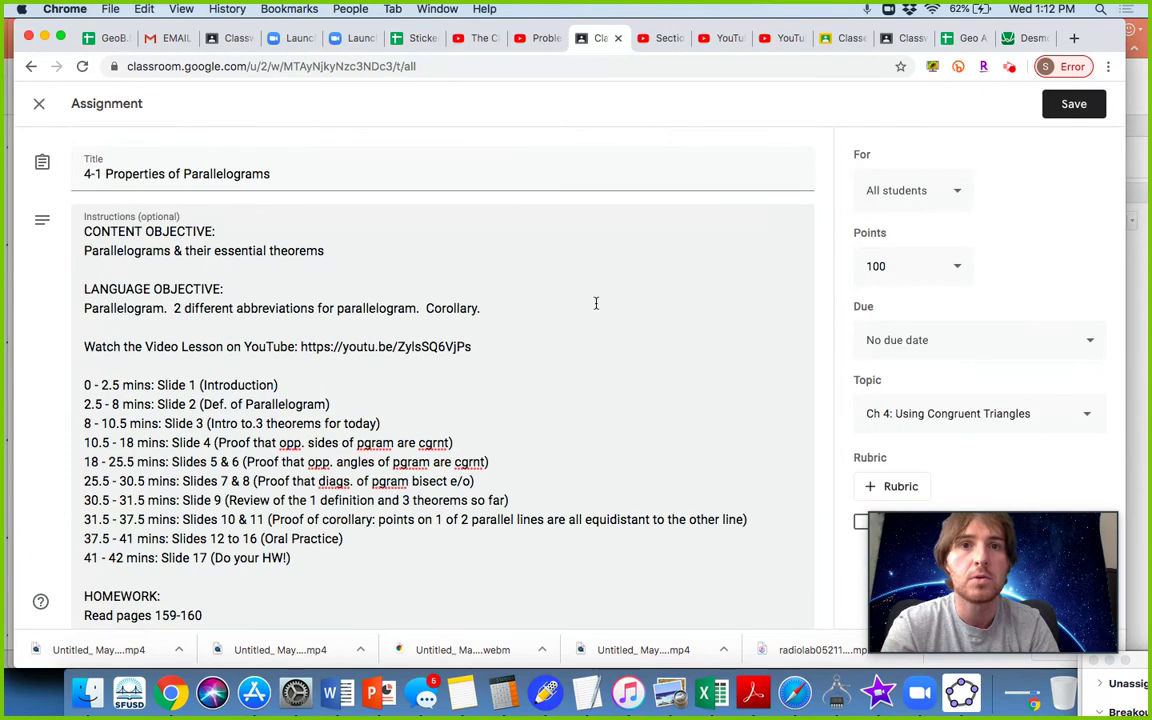
pyautogui.click(664, 40)
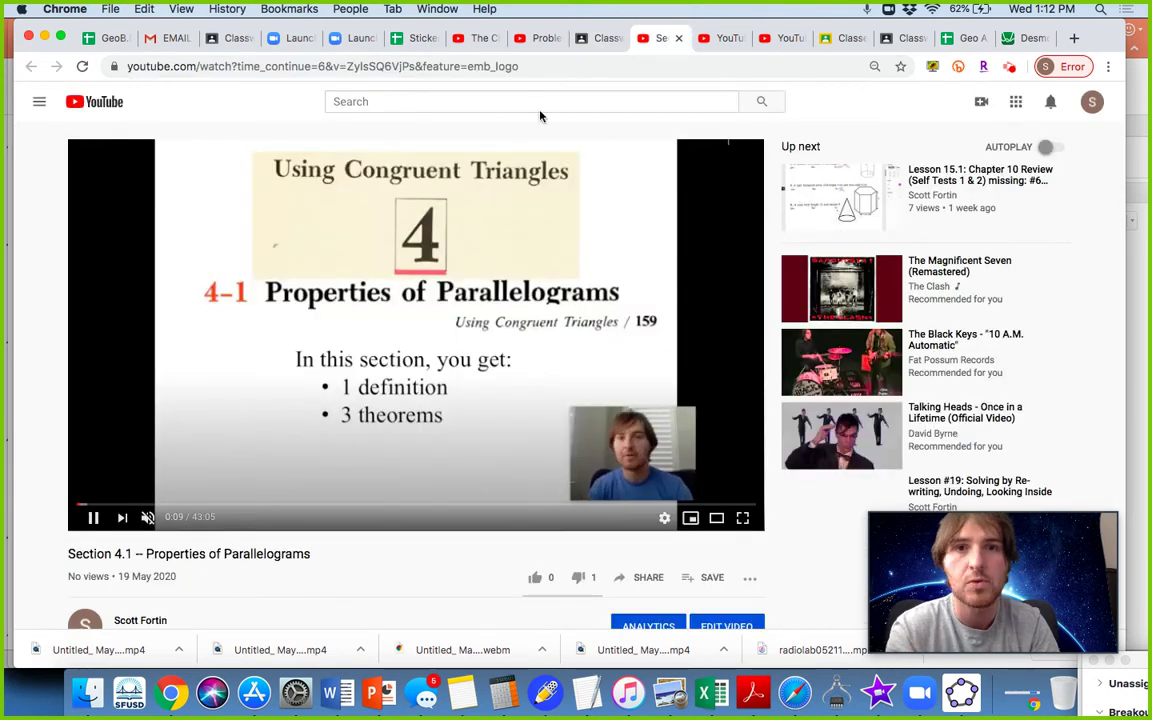
pyautogui.click(591, 47)
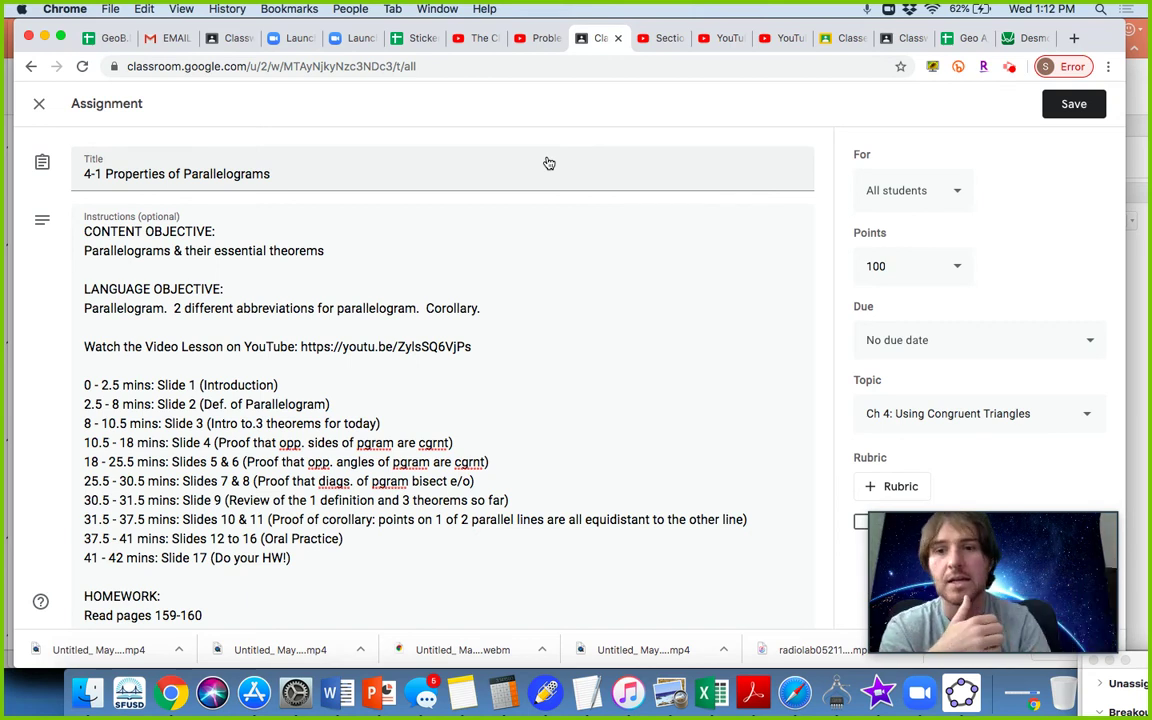
# Show the created playlists on the signed-in account's own YouTube channel.
pyautogui.scroll(-5, 549, 163)
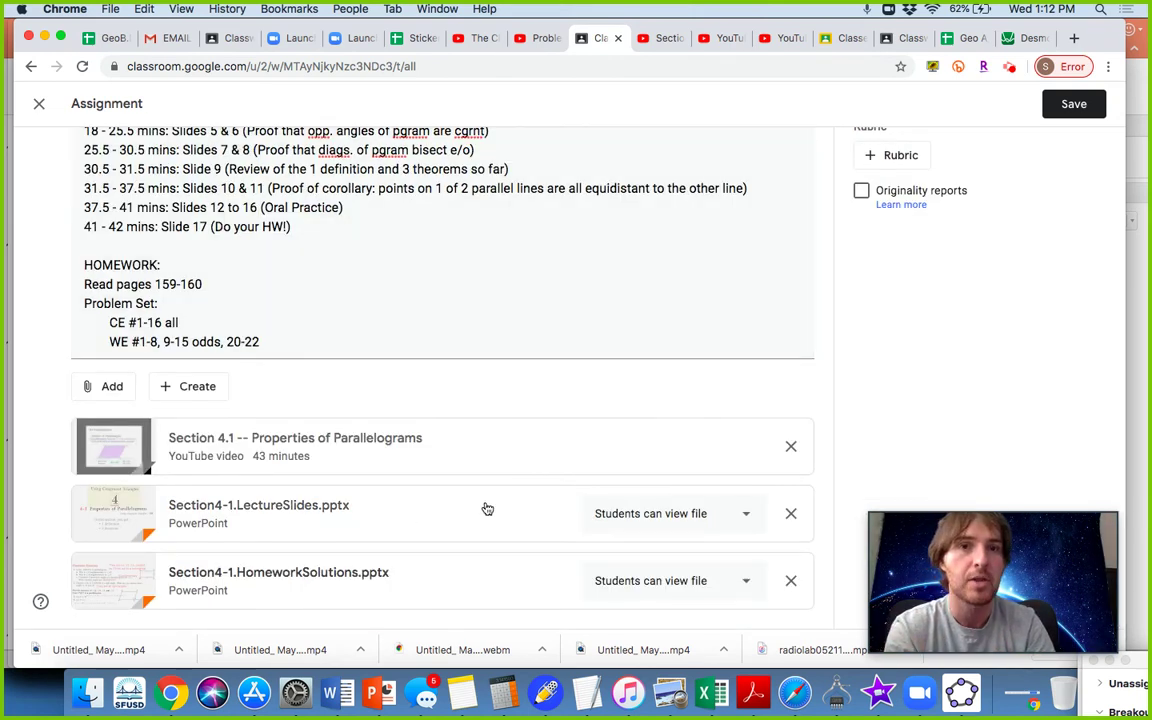
pyautogui.hotkey('ctrl', 'Tab')
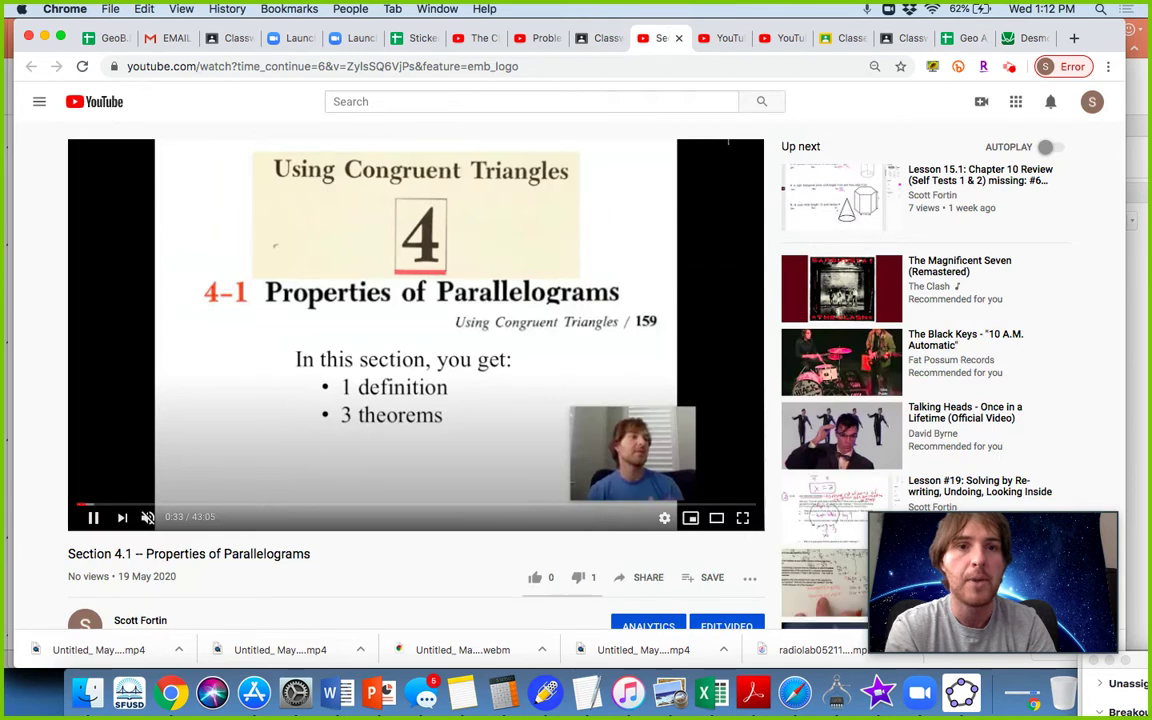
pyautogui.click(1093, 103)
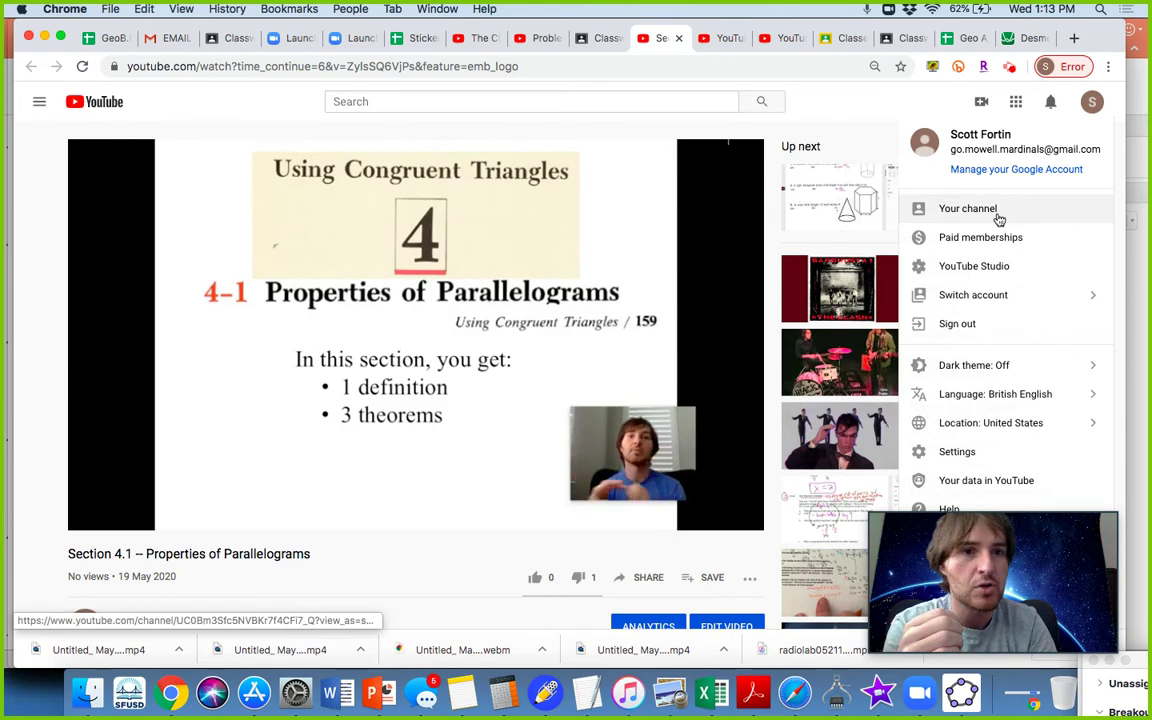
pyautogui.click(1040, 207)
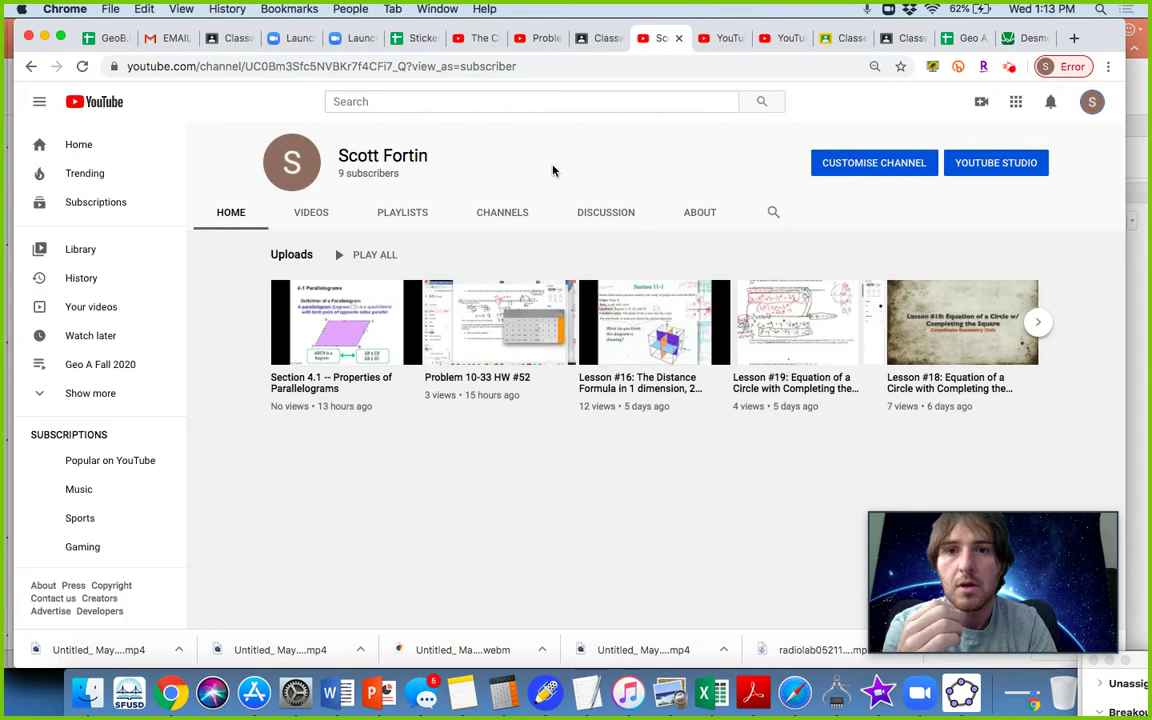
pyautogui.click(405, 215)
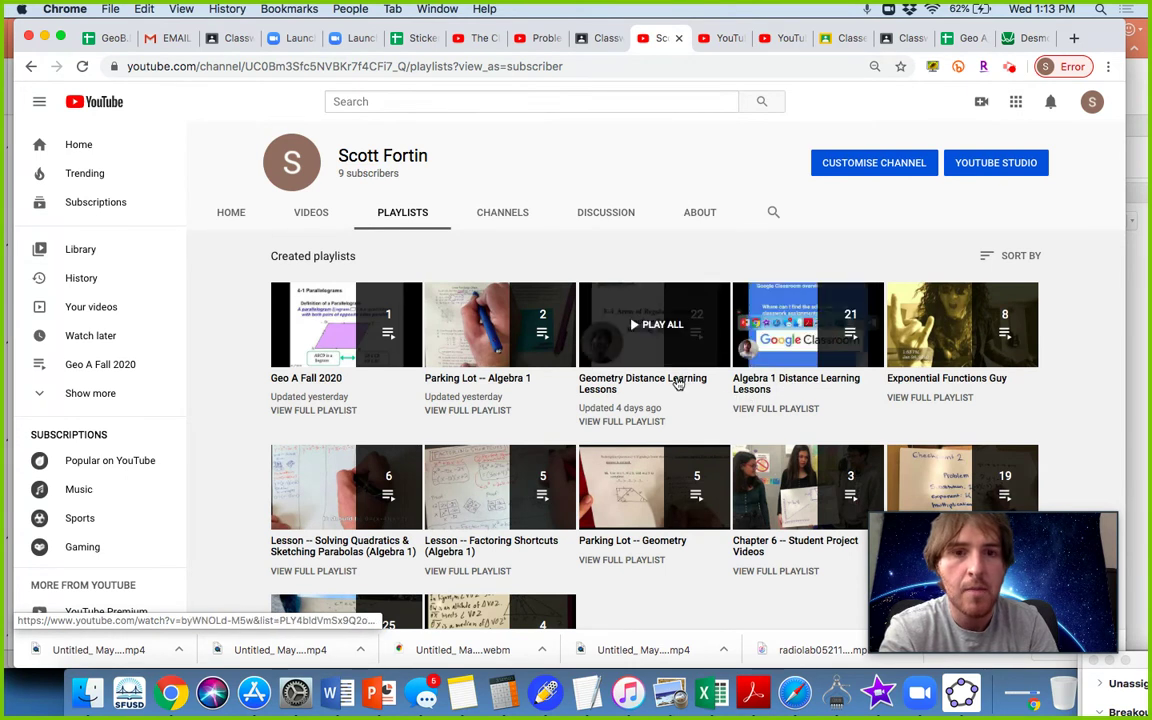
# Open the Geometry Distance Learning Lessons playlist, look through its lesson list, and decline the live TV offer.
pyautogui.click(684, 385)
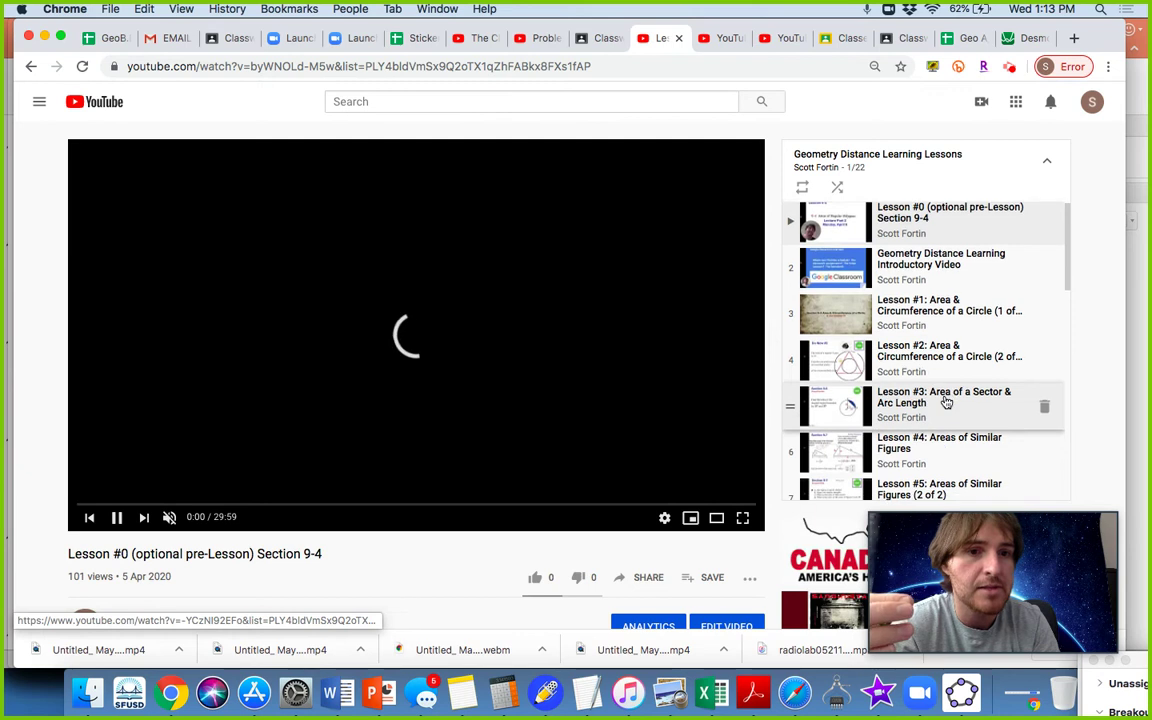
pyautogui.scroll(-3, 945, 400)
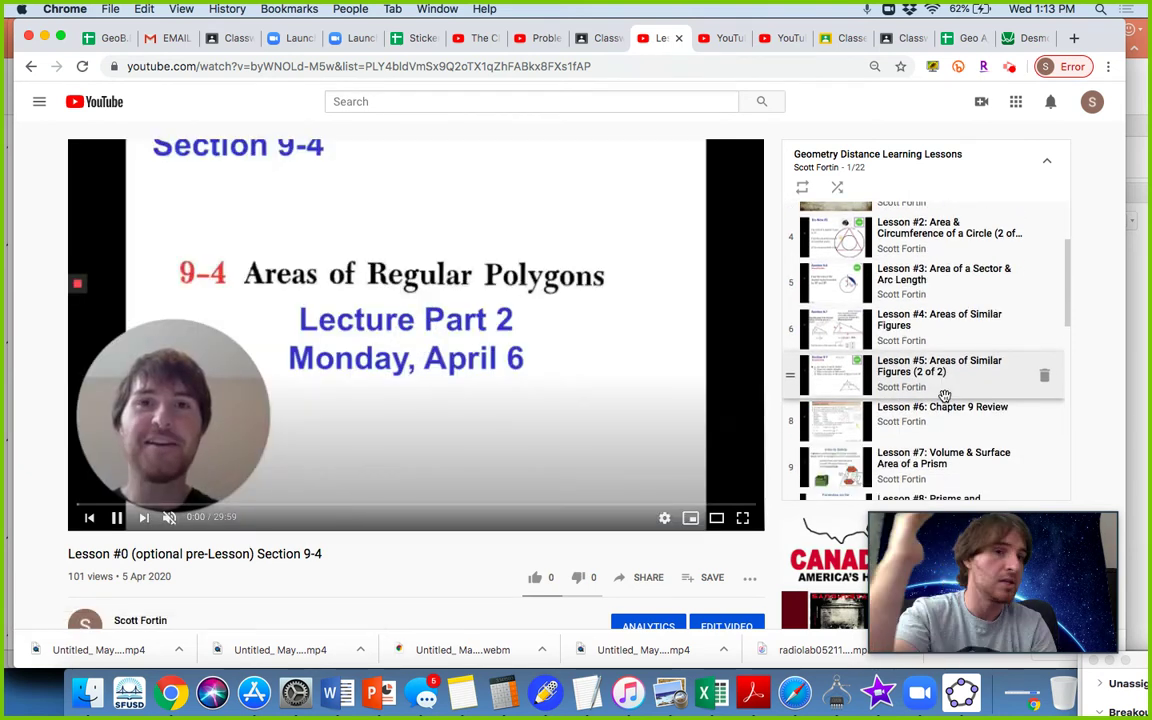
pyautogui.scroll(-3, 945, 398)
pyautogui.scroll(-1, 945, 400)
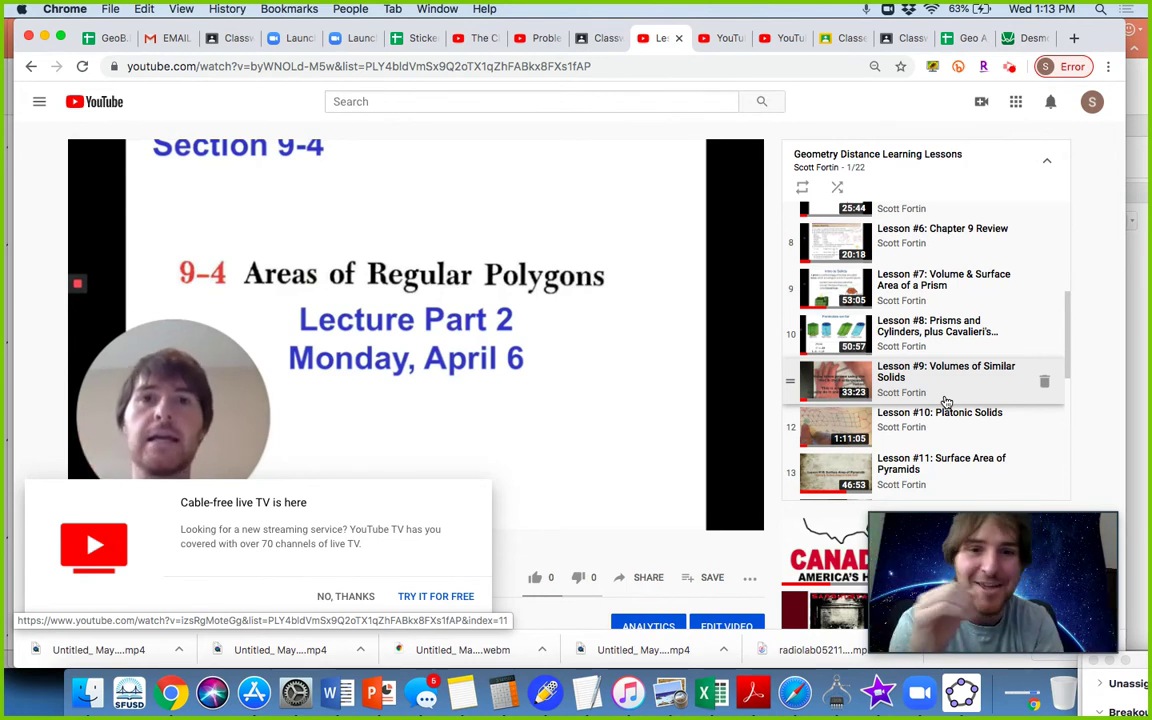
pyautogui.click(350, 596)
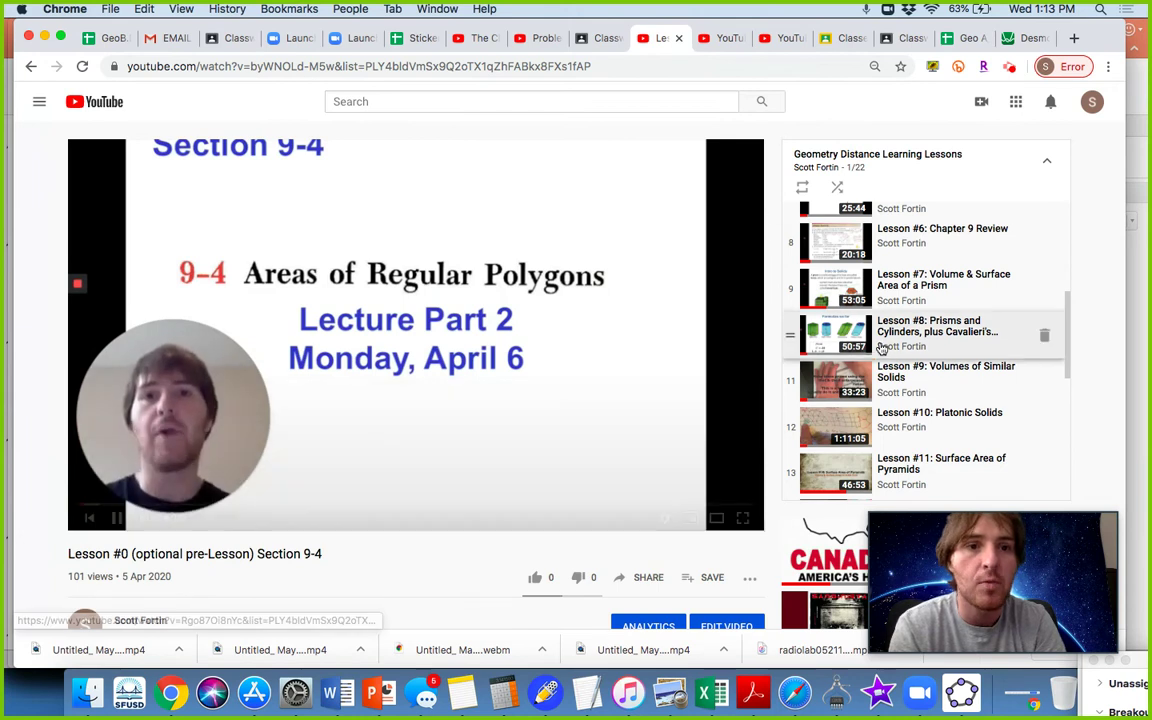
pyautogui.scroll(-2, 795, 320)
# Return to the channel's playlists and open the Geo A Fall 2020 playlist.
pyautogui.press('super+bracketleft')
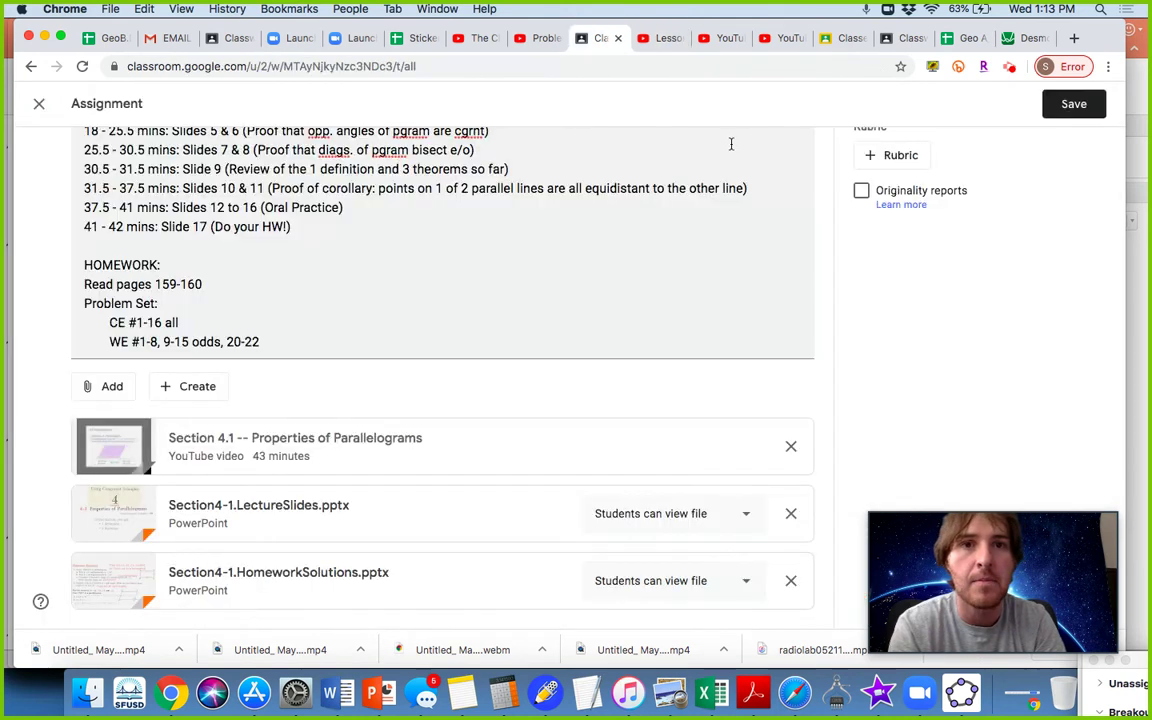
pyautogui.press('super+bracketright')
pyautogui.click(31, 66)
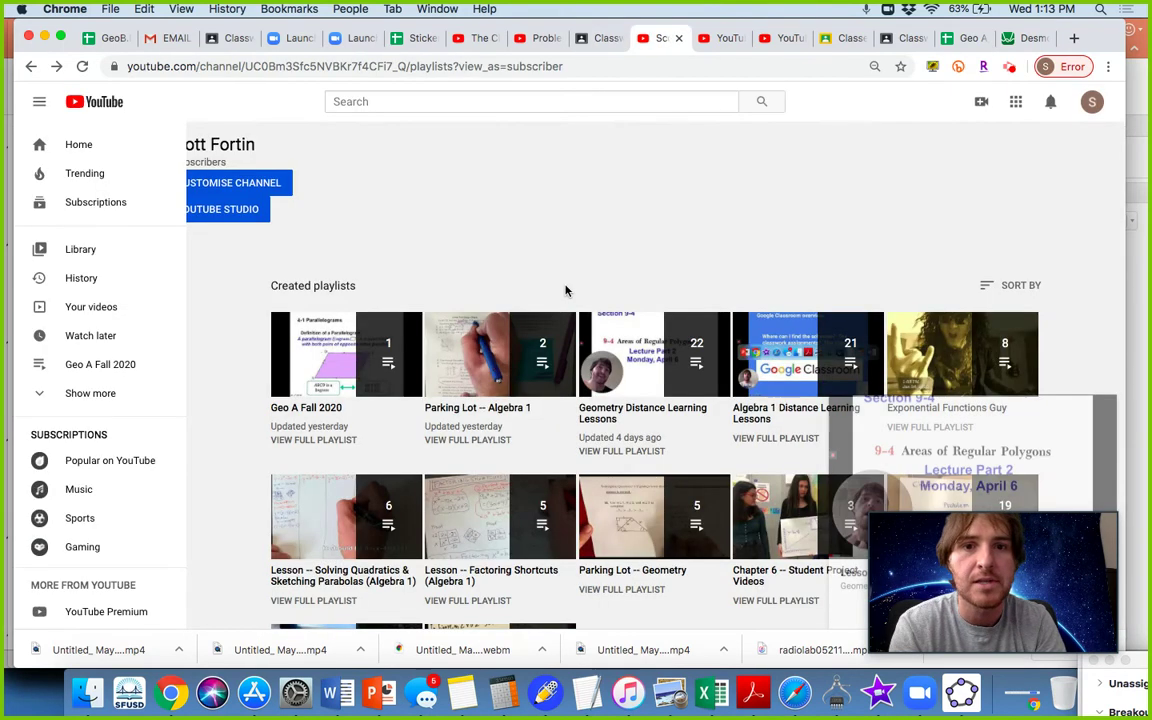
pyautogui.click(333, 414)
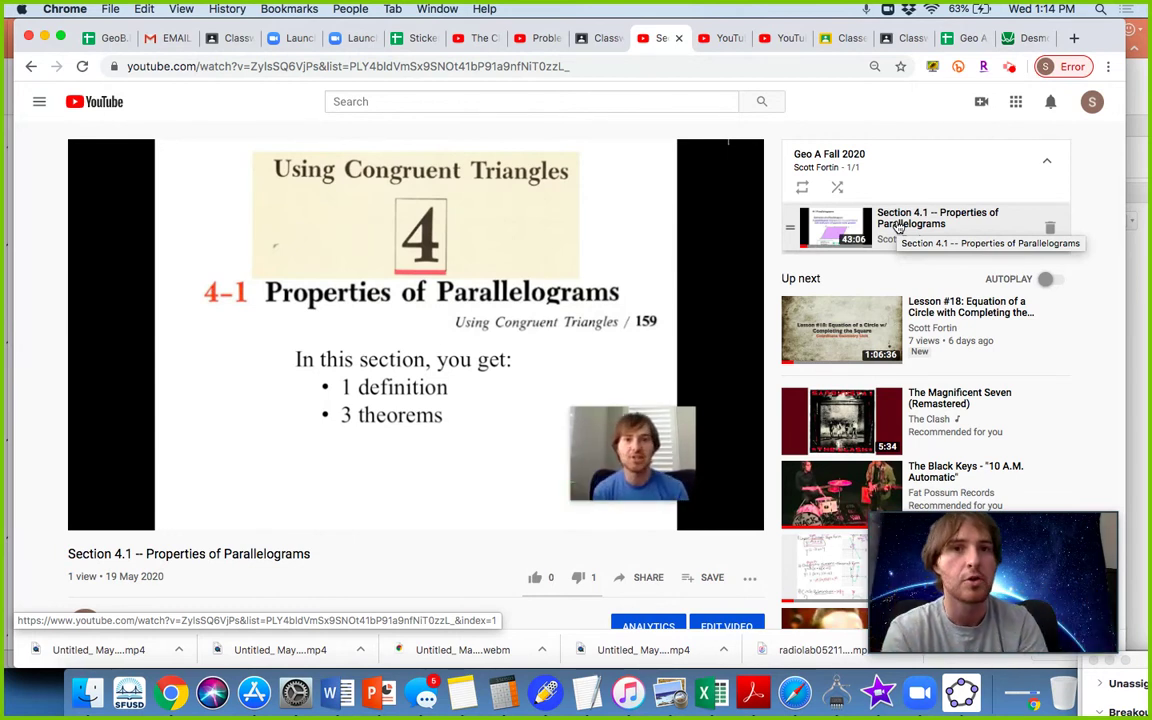
# Highlight the homework section in the 4-1 assignment's instructions and review it together with the attached lesson files.
pyautogui.hotkey('ctrl', 'shift', 'Tab')
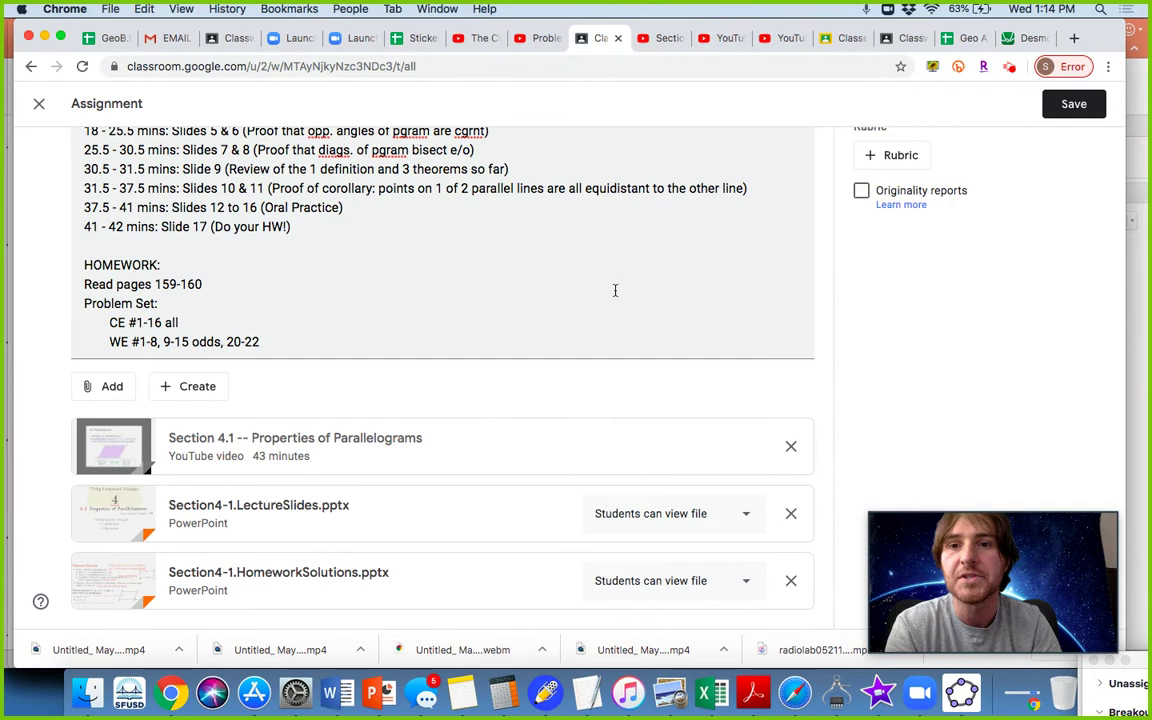
pyautogui.scroll(3, 489, 334)
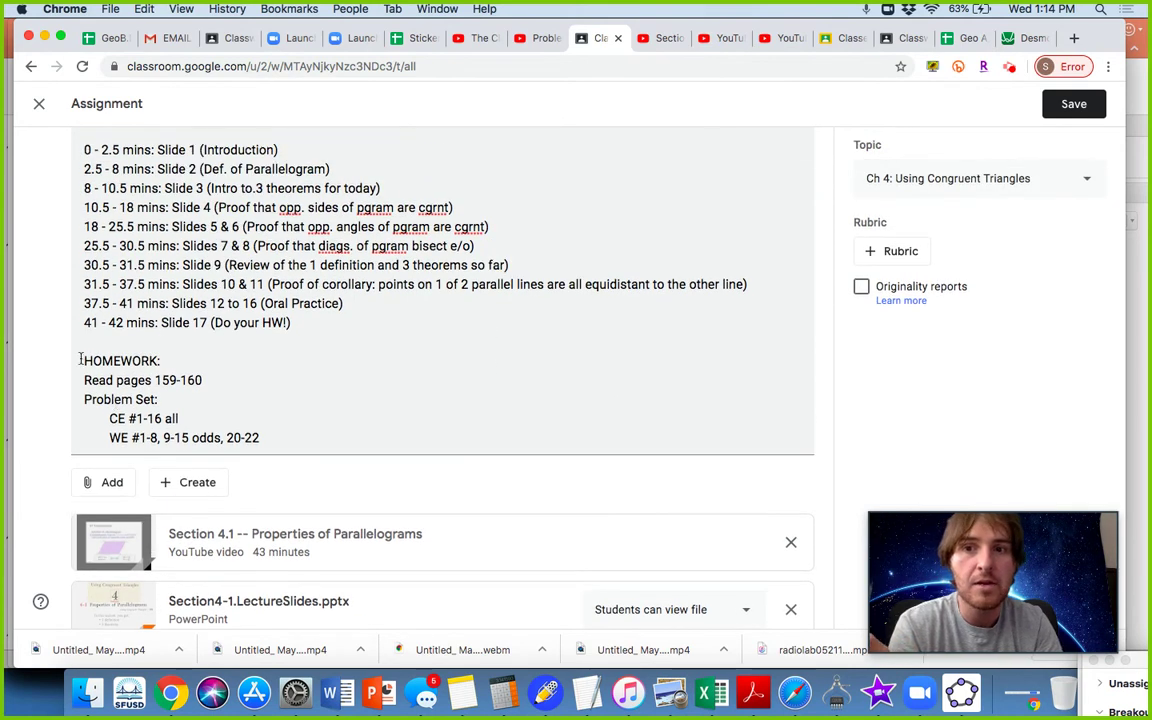
pyautogui.moveTo(80, 360); pyautogui.dragTo(281, 436)
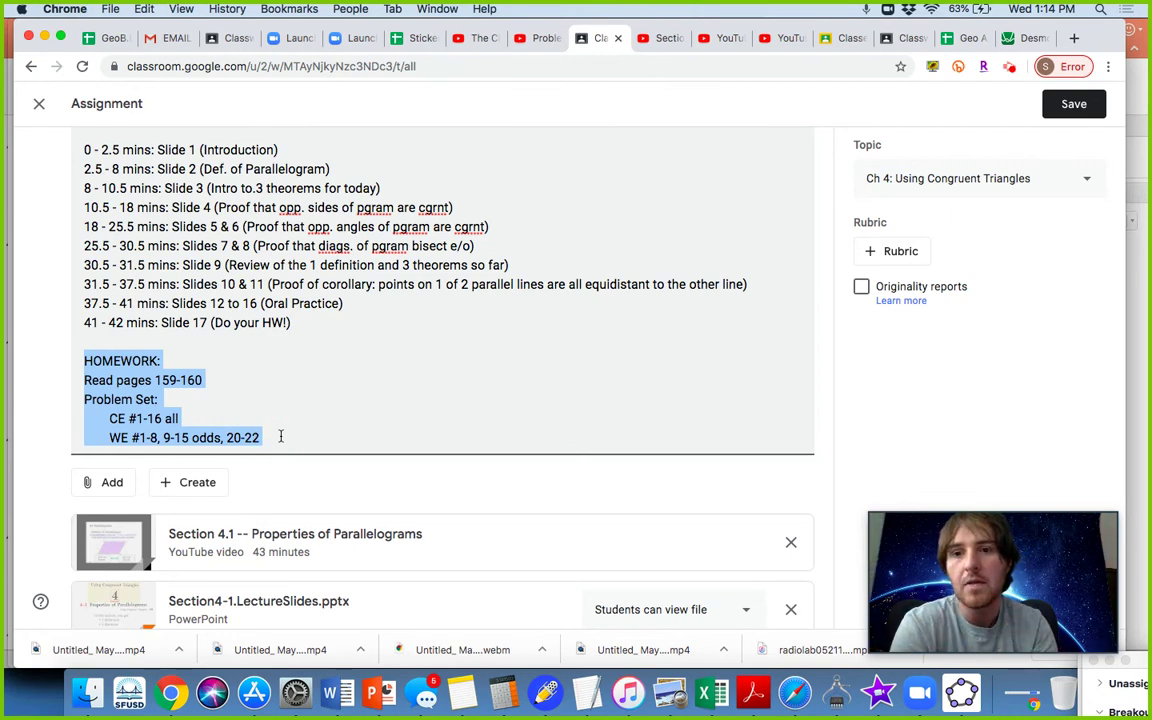
pyautogui.scroll(-2, 279, 440)
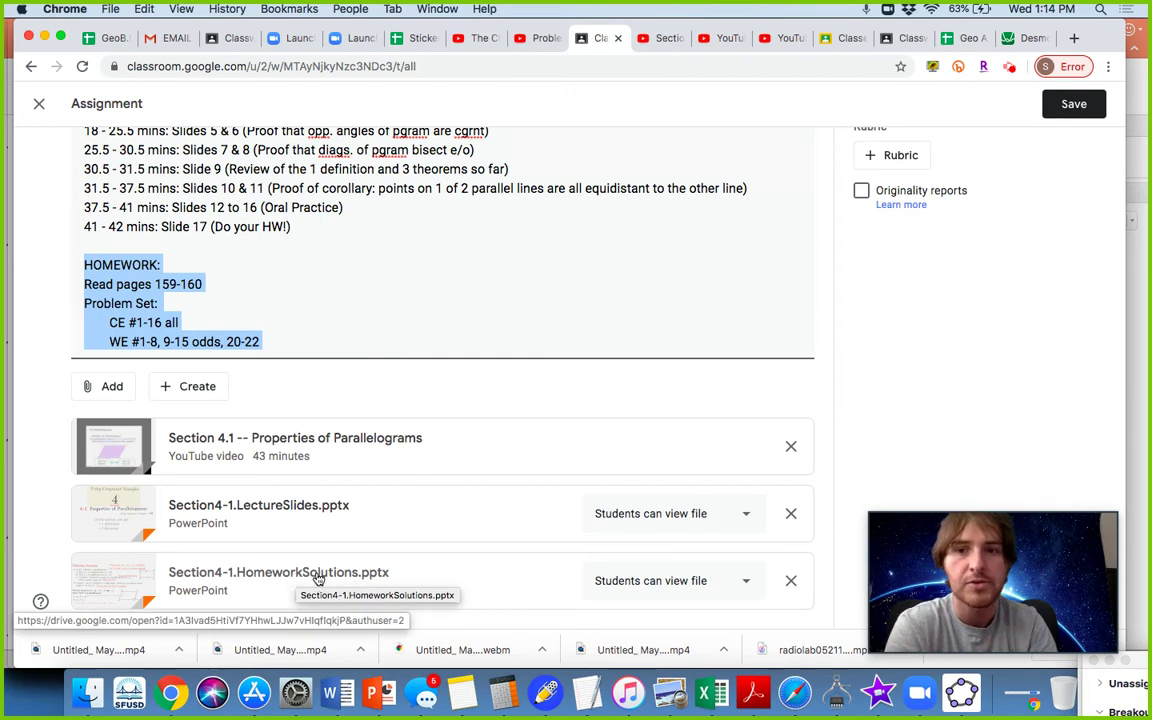
pyautogui.scroll(5, 329, 576)
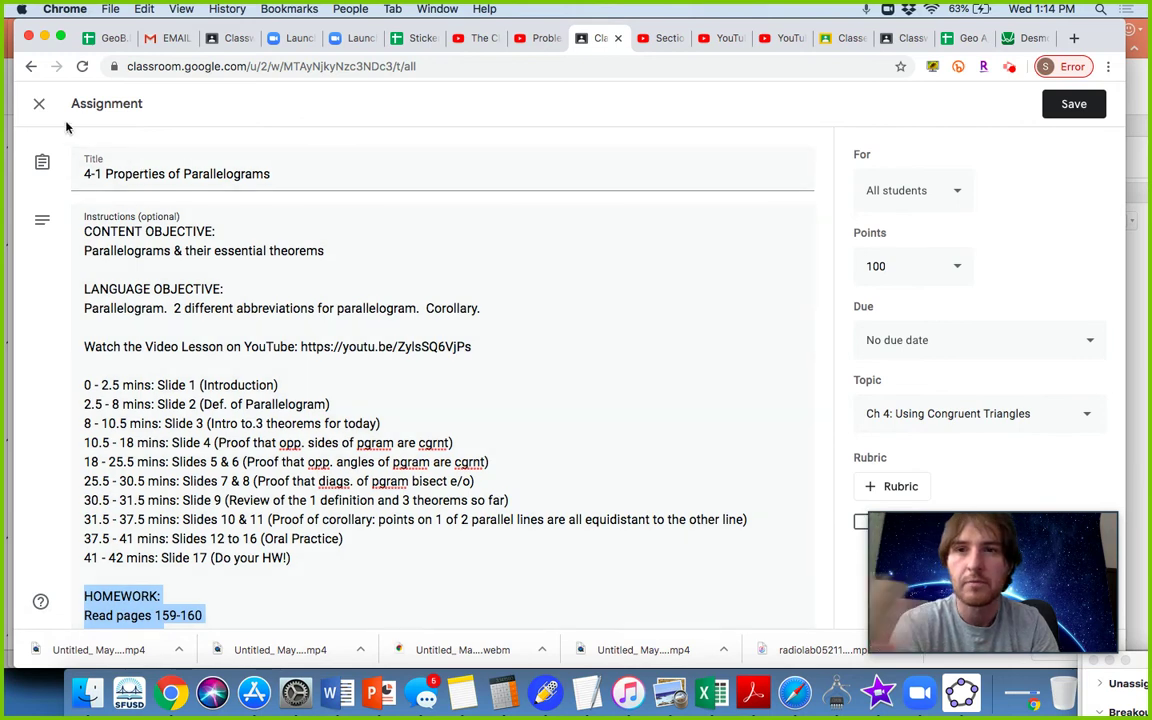
pyautogui.scroll(-5, 172, 385)
pyautogui.scroll(5, 200, 385)
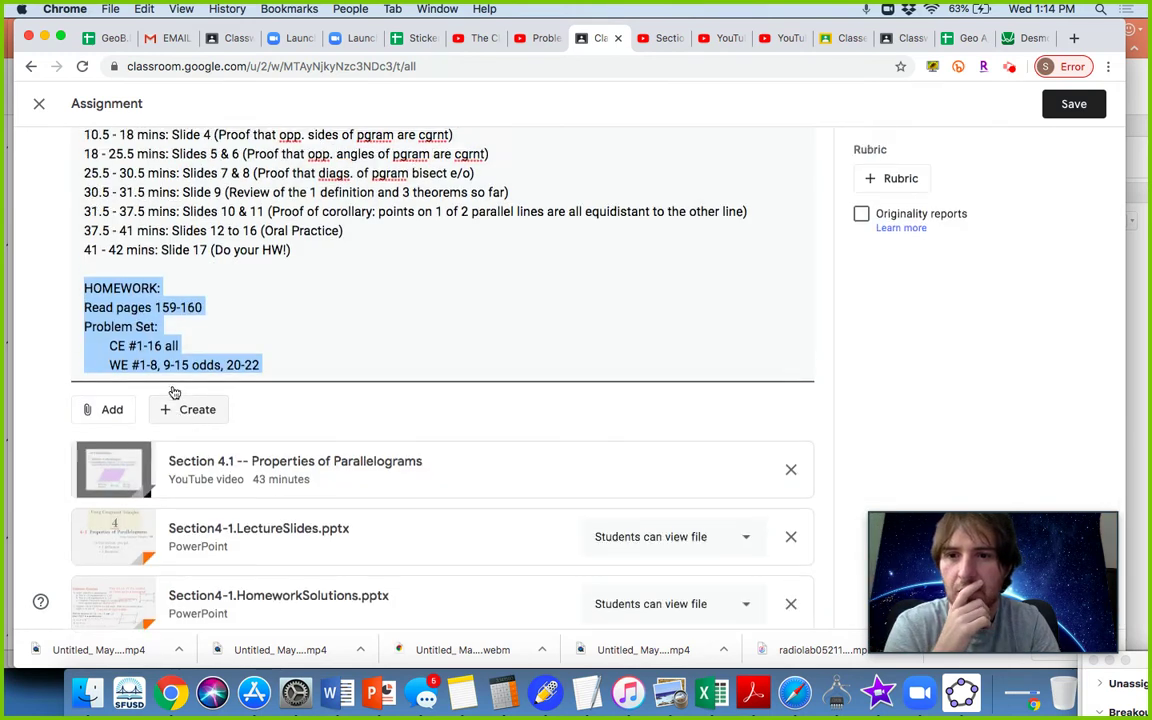
# Close the 4-1 assignment and review the objectives, homework and attached Euclid video of 1-1 Points, Lines and Planes in Ch 1.
pyautogui.click(37, 102)
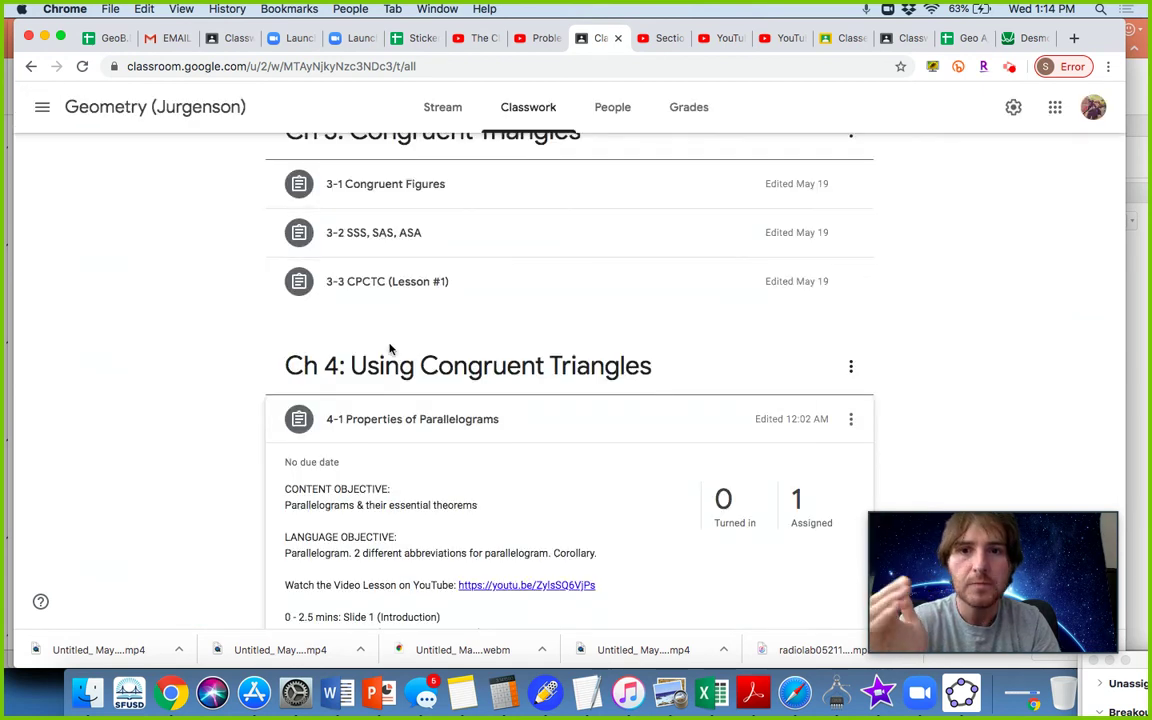
pyautogui.click(541, 429)
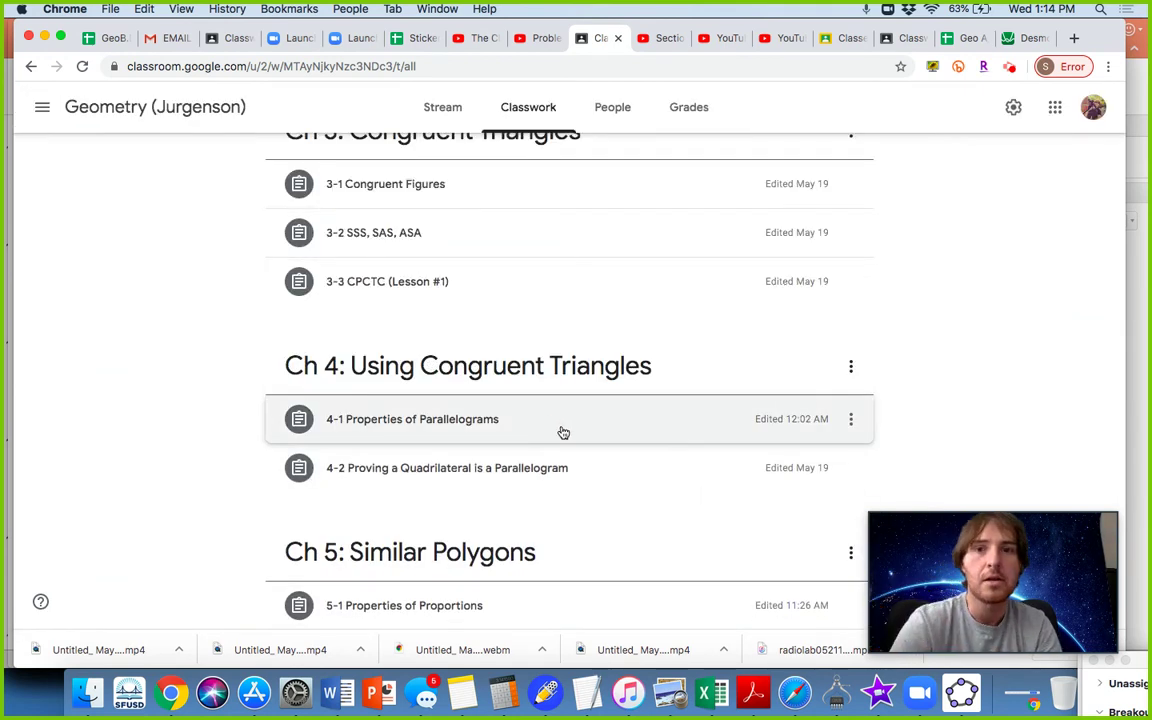
pyautogui.scroll(5, 561, 432)
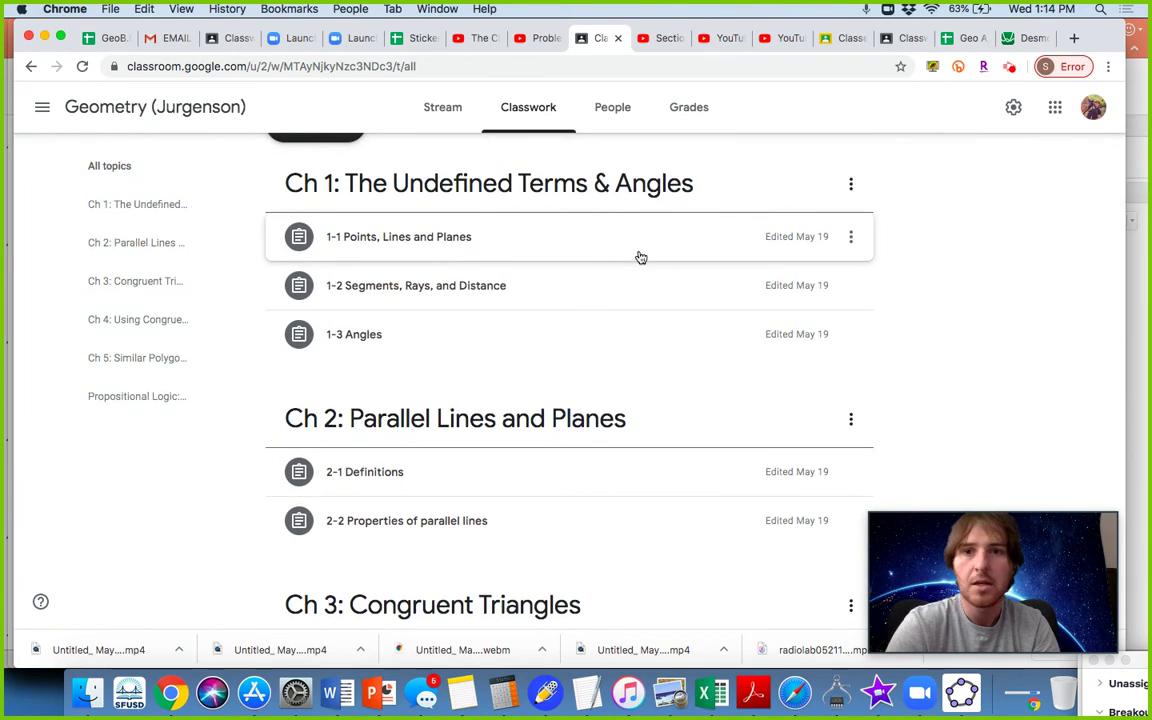
pyautogui.click(574, 252)
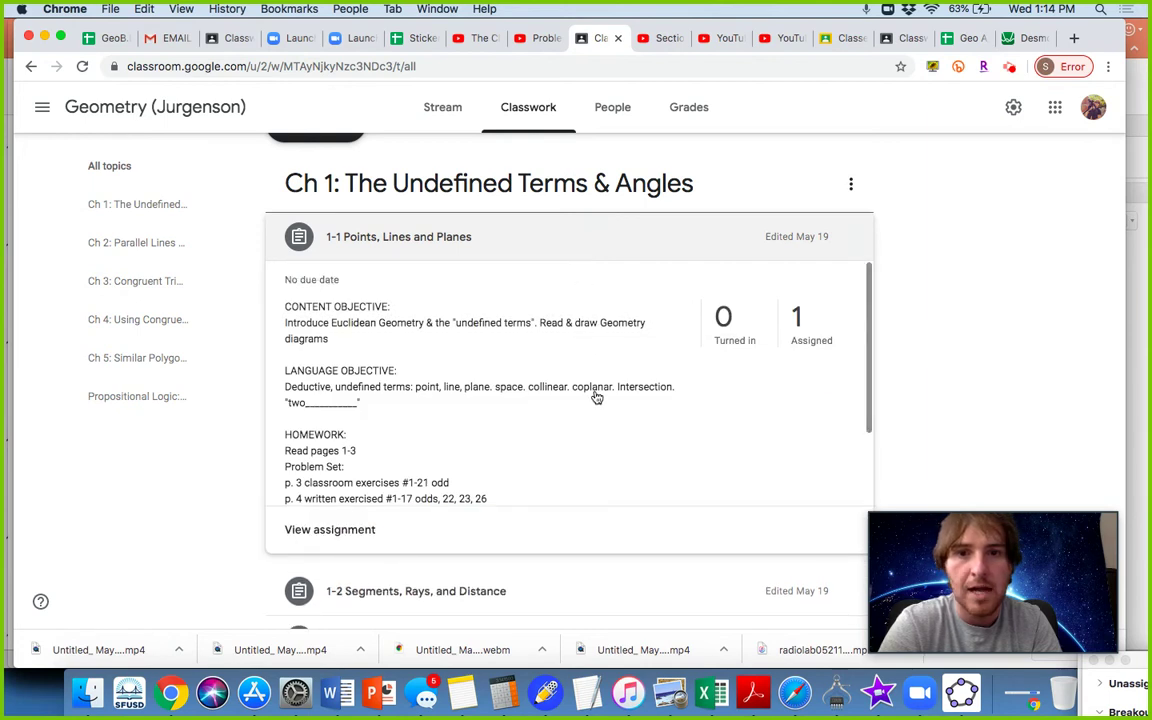
pyautogui.scroll(-2, 596, 397)
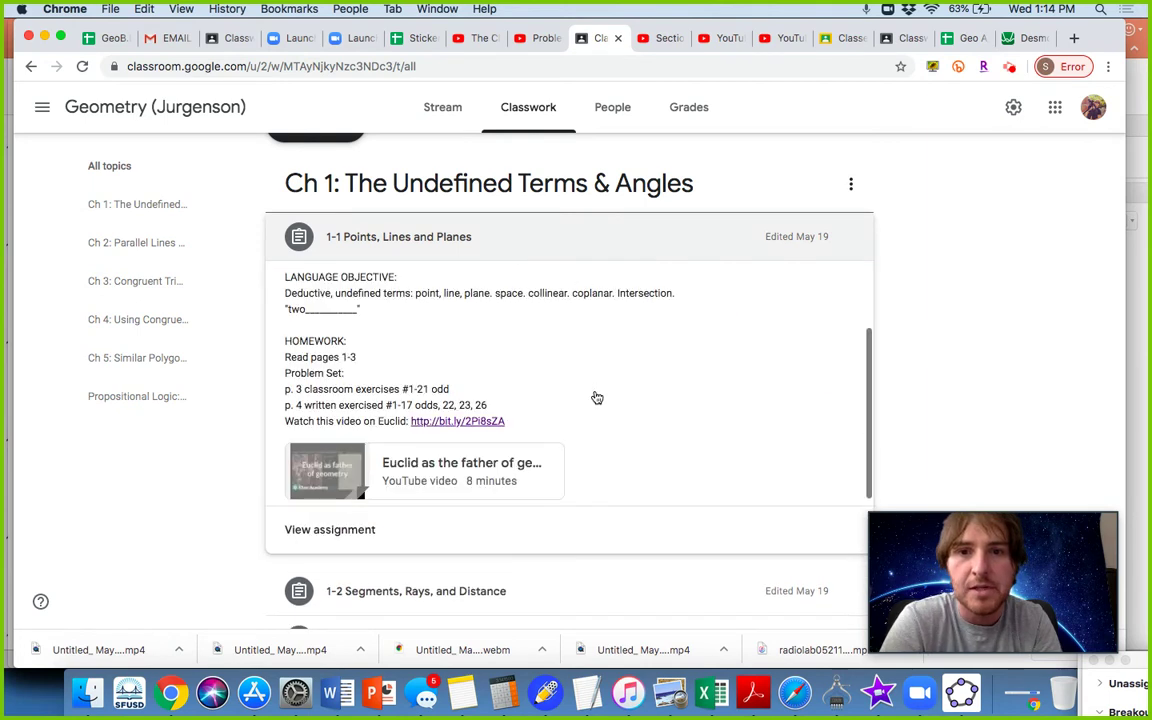
pyautogui.scroll(2, 596, 397)
pyautogui.scroll(1, 600, 380)
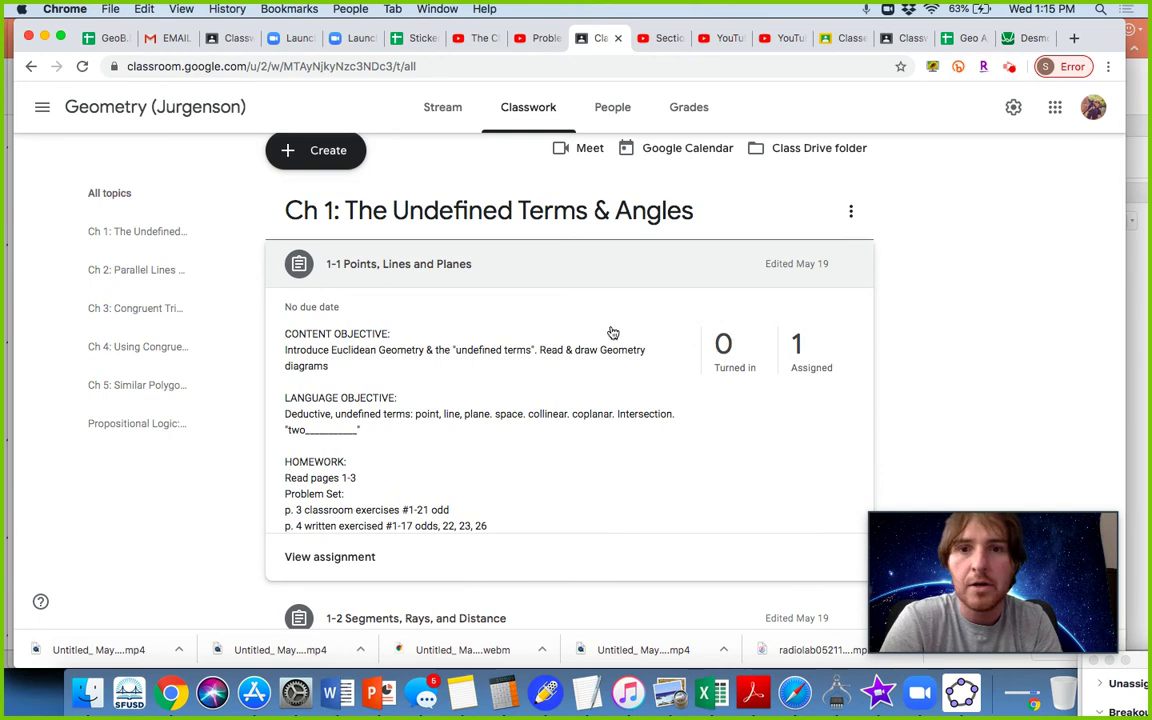
pyautogui.scroll(-2, 567, 371)
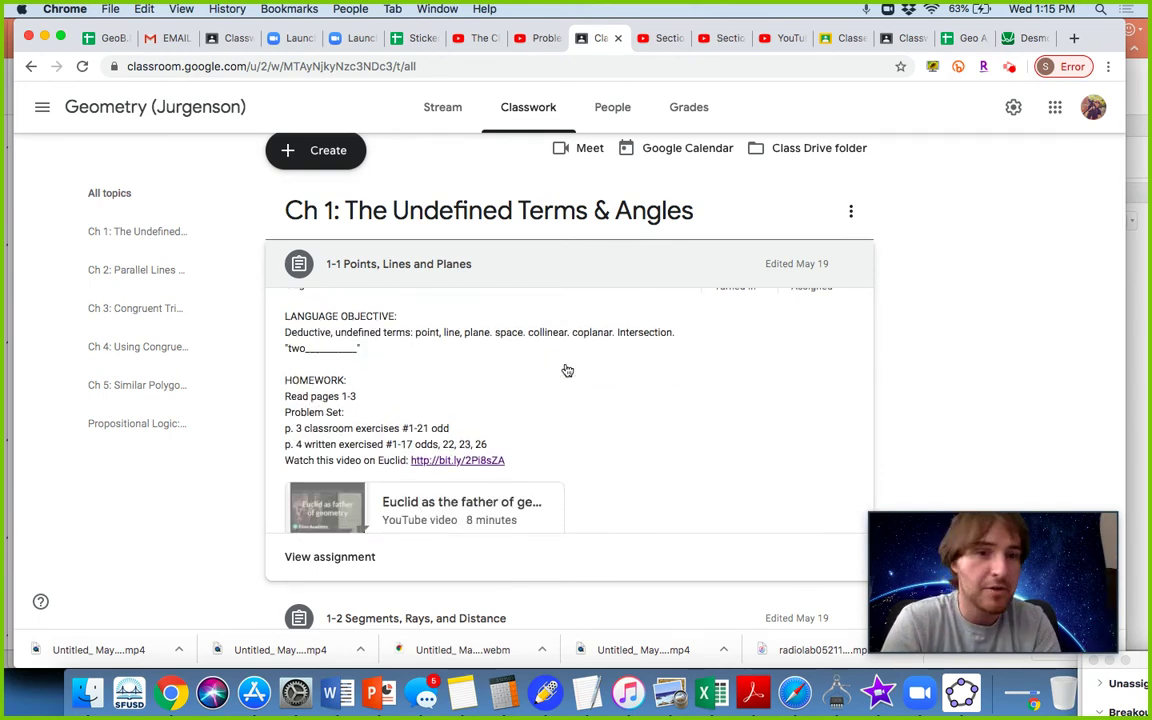
pyautogui.scroll(3, 570, 349)
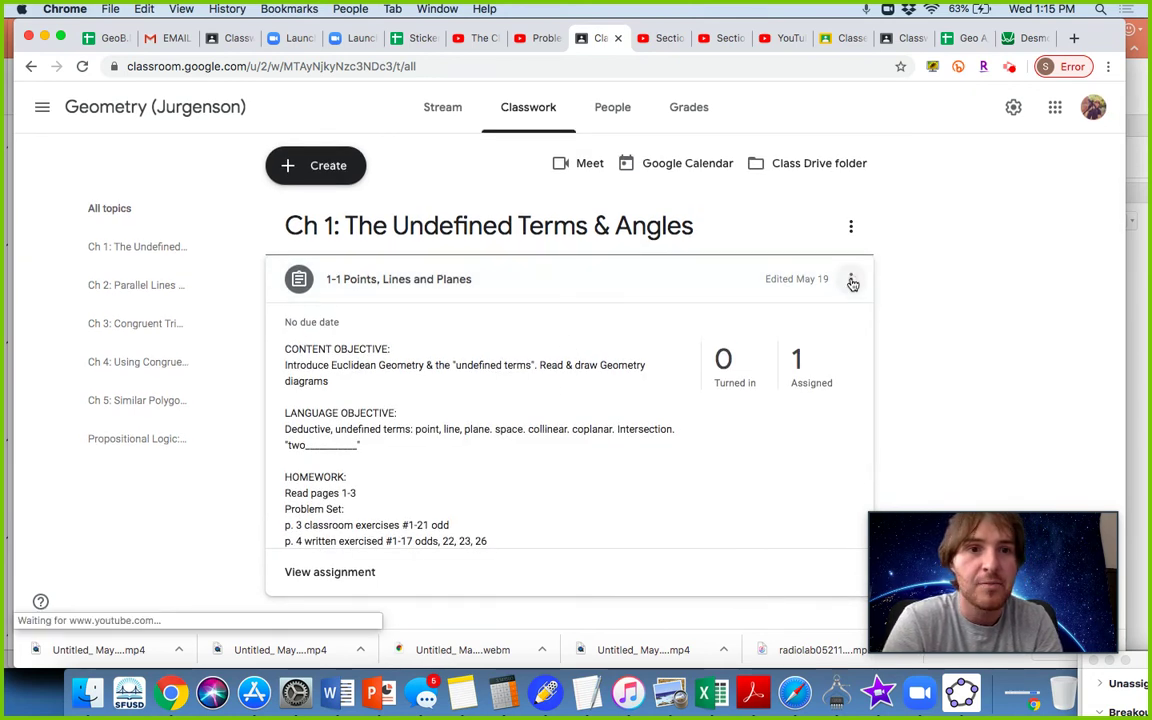
# Open the 1-1 assignment for editing to examine its instructions, then close it without saving, collapse it and look over the chapter list.
pyautogui.click(850, 281)
pyautogui.click(827, 320)
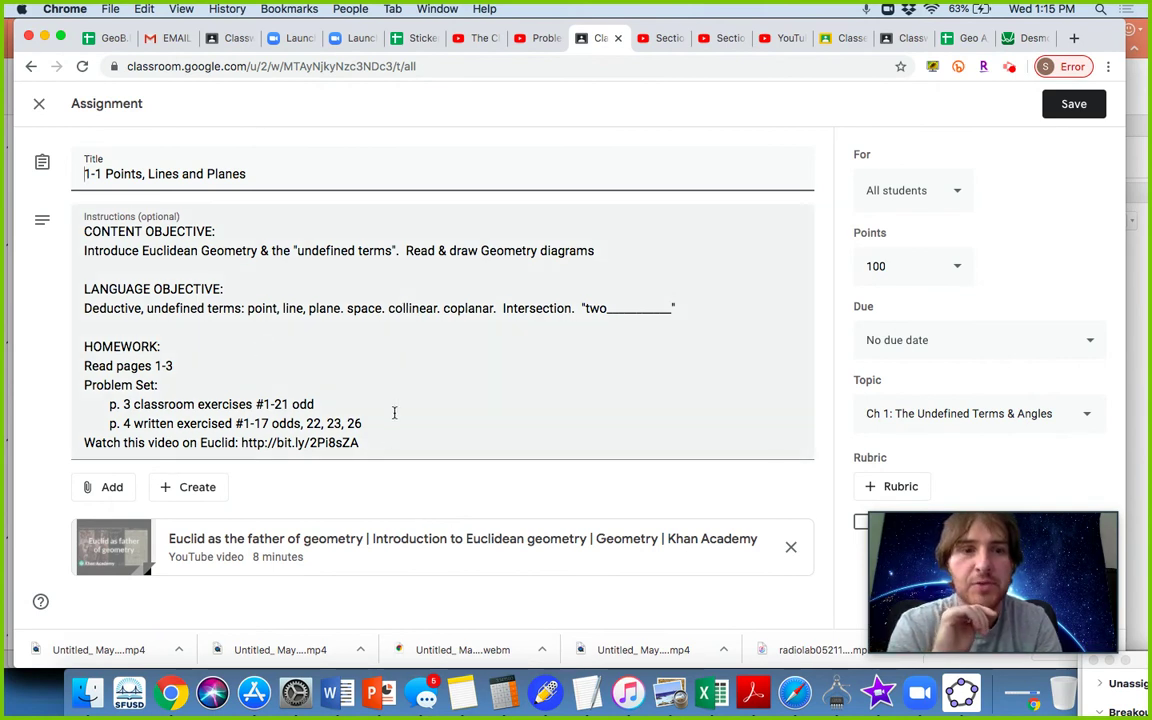
pyautogui.click(41, 106)
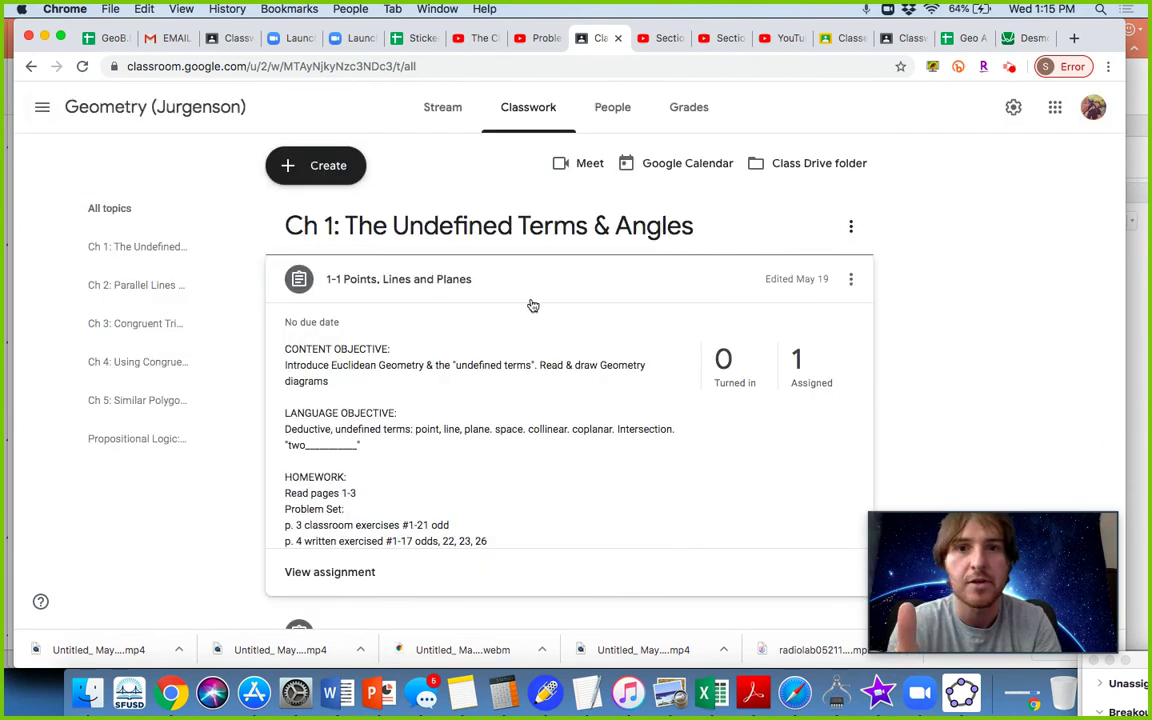
pyautogui.click(533, 305)
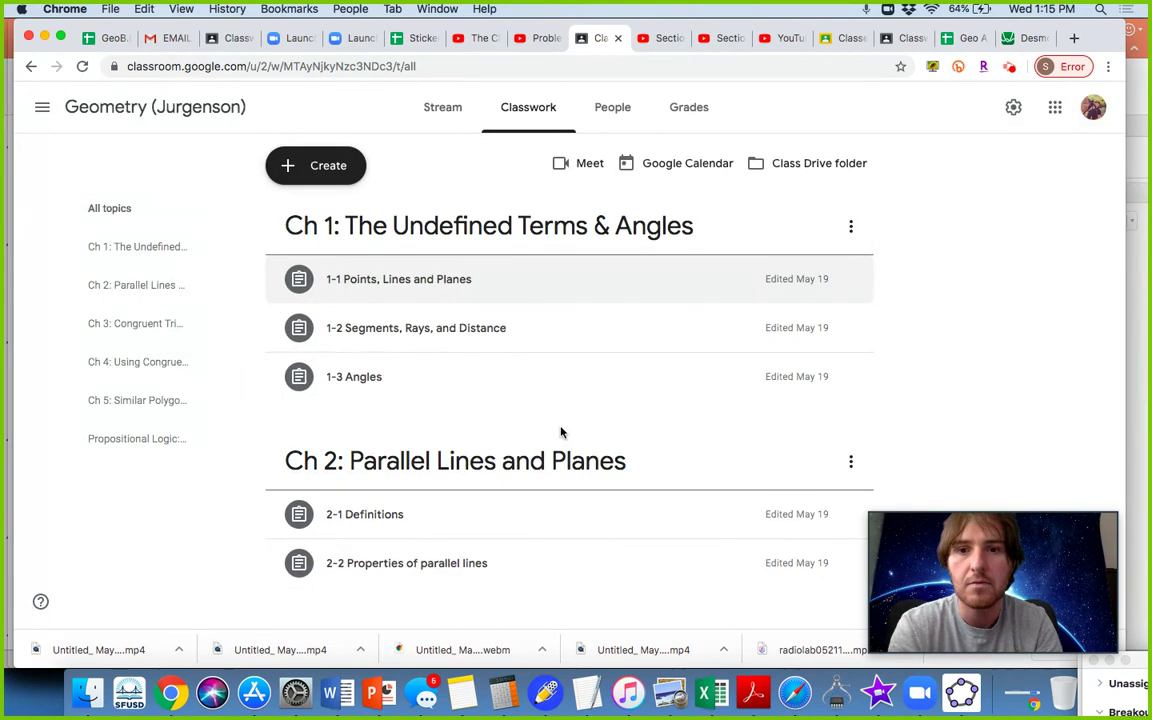
pyautogui.scroll(-10, 561, 432)
pyautogui.scroll(10, 561, 432)
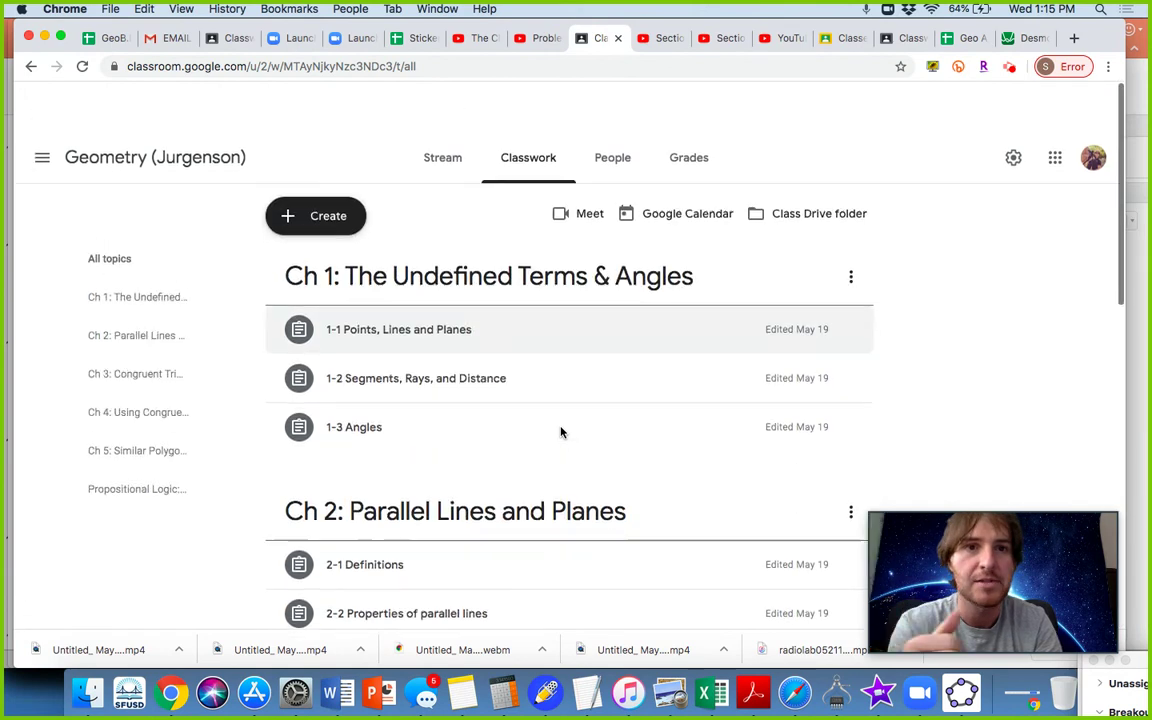
# Move the Geometry 3rd Block class's tab beside the chapter-organized class, show its Reuse post option, and return to the chapter-organized class.
pyautogui.click(904, 39)
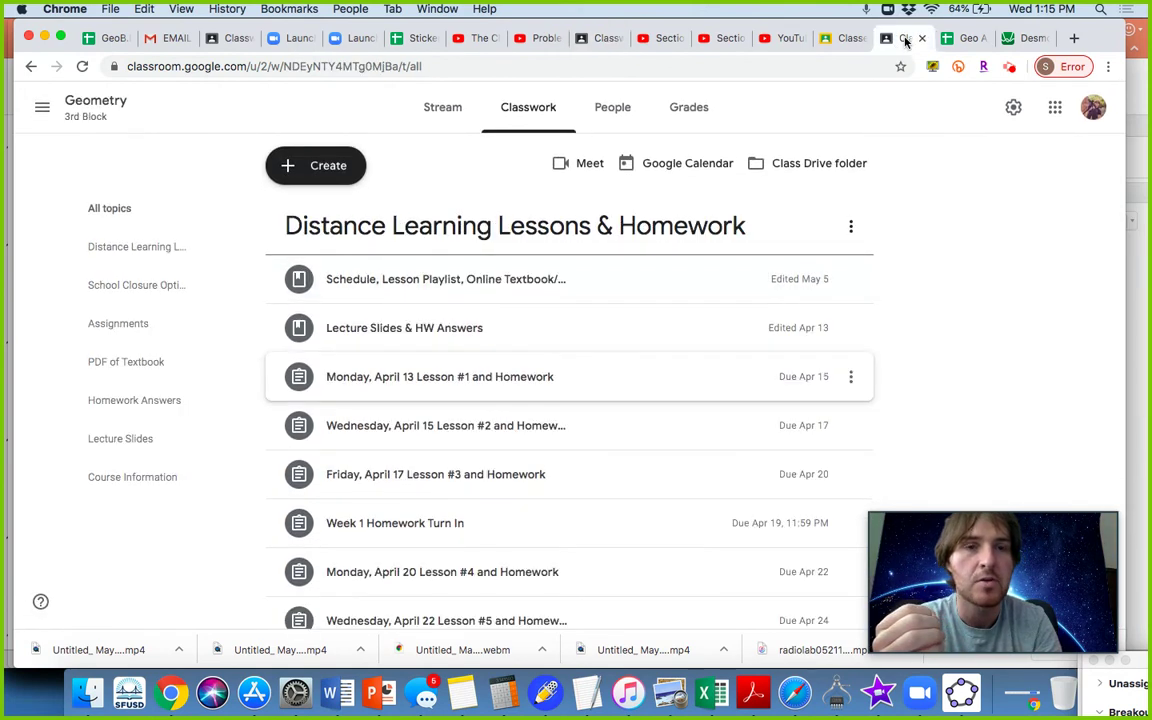
pyautogui.moveTo(898, 40); pyautogui.dragTo(652, 40)
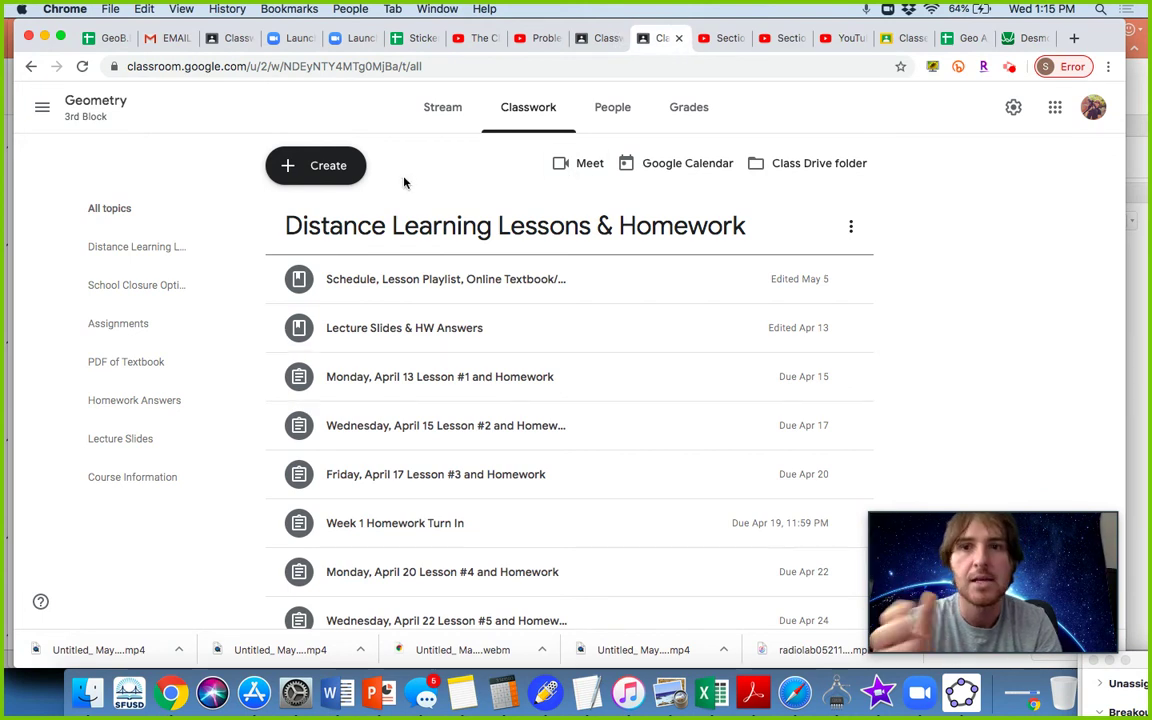
pyautogui.click(332, 170)
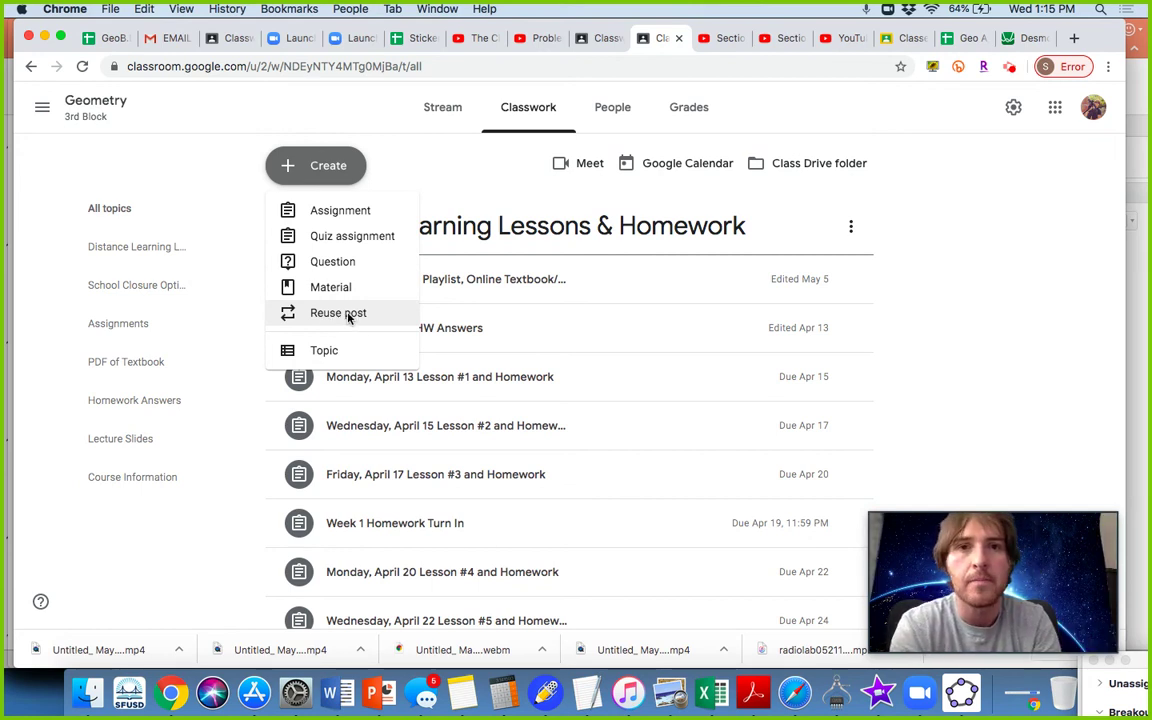
pyautogui.hotkey('ctrl', 'shift', 'Tab')
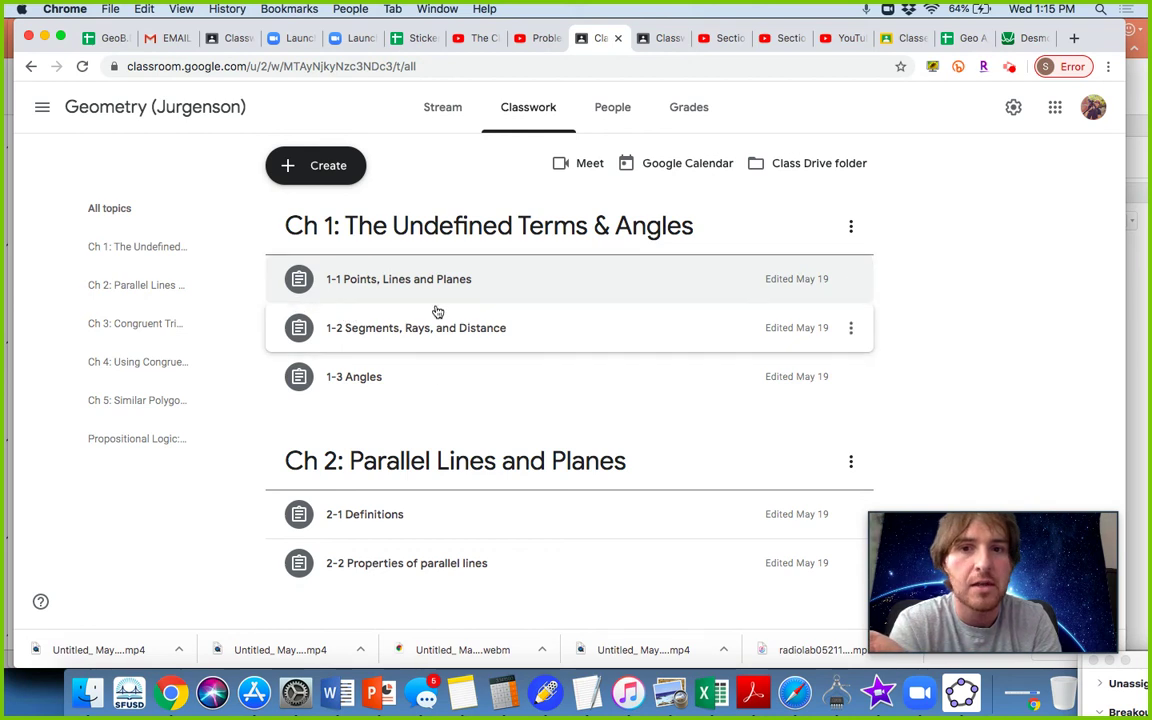